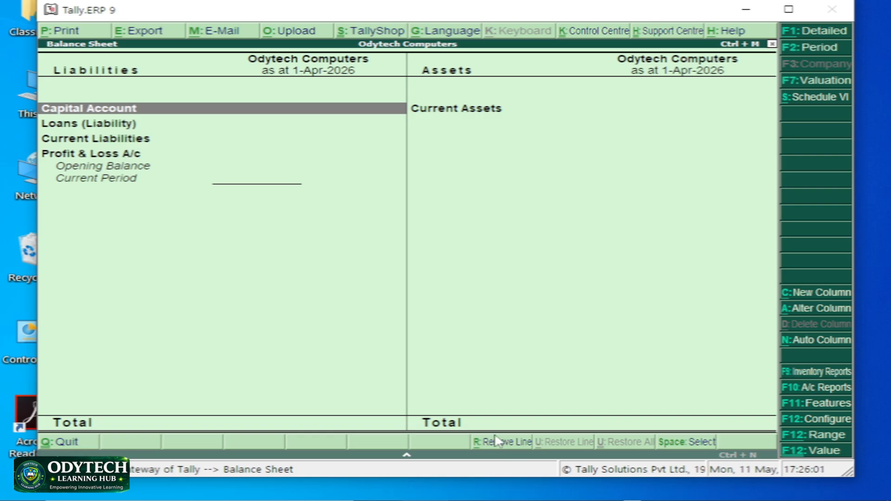
Step: Minimize Tally.ERP 9 and open the Tally ERP 9 Entry Practice Assignment PDF in Acrobat Reader with its tools pane collapsed
drag(574, 6, 503, 223)
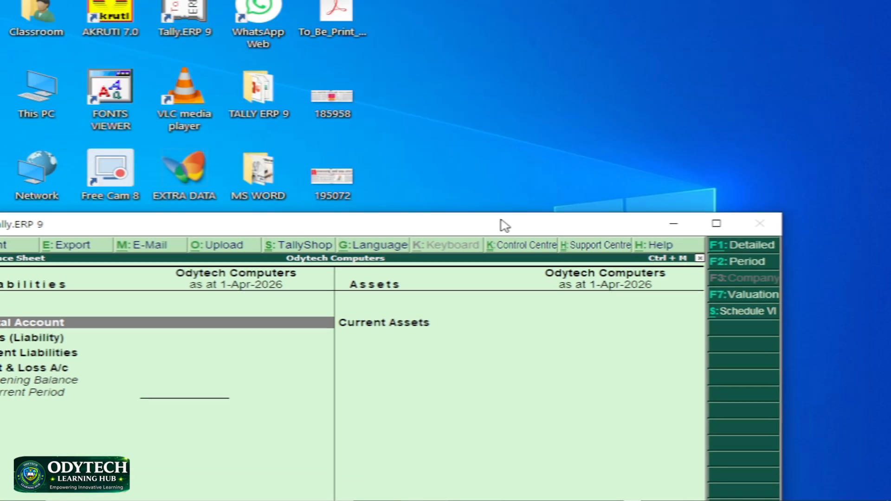
click(677, 223)
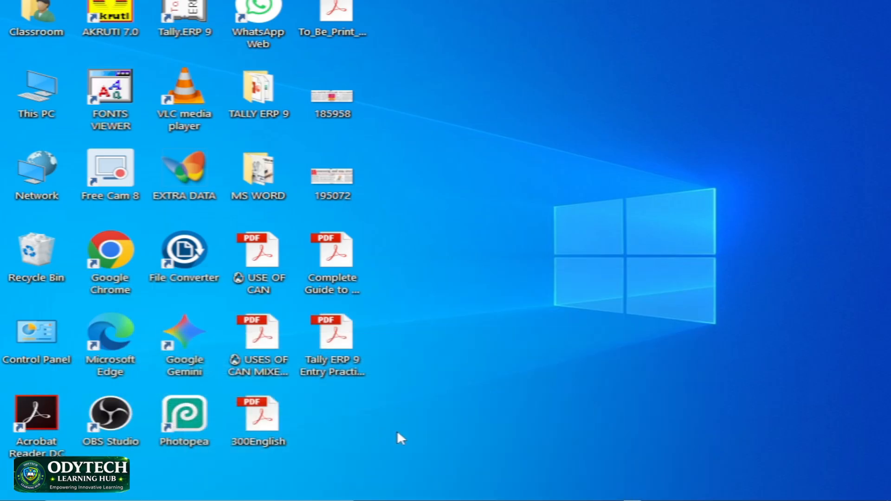
double_click(339, 366)
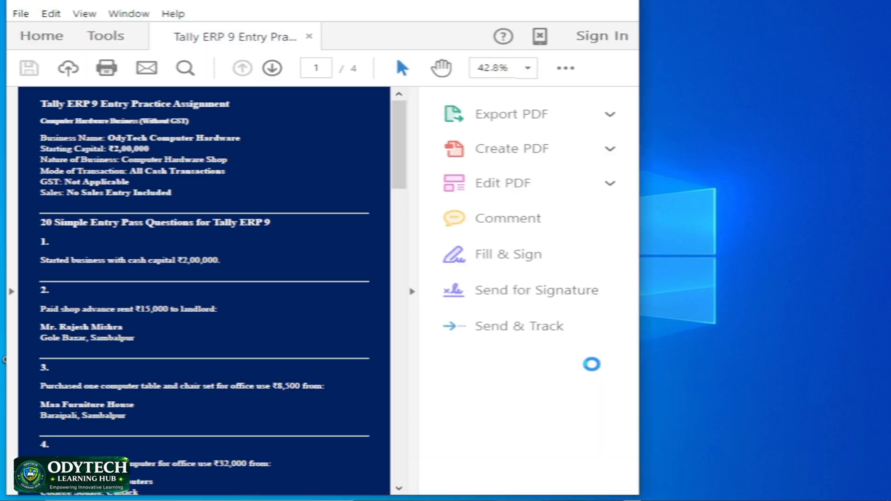
click(412, 293)
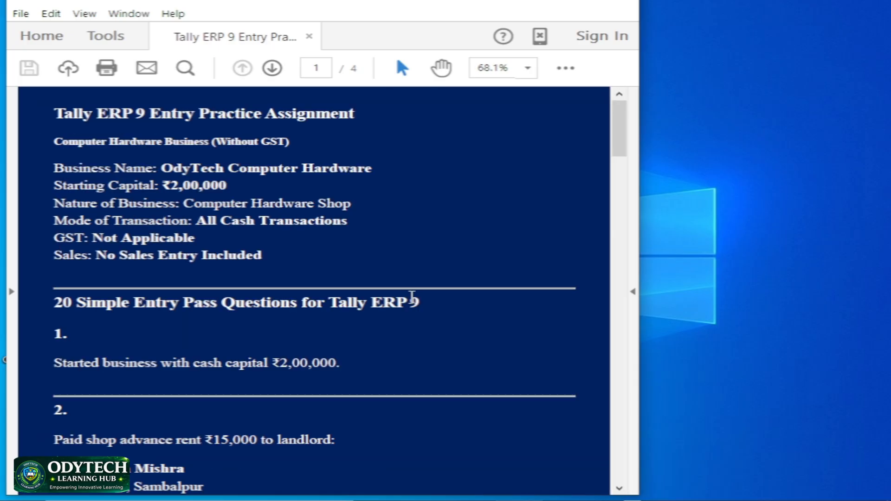
Step: Maximize the assignment PDF and read the business details and the first practice question about starting capital
drag(422, 1, 584, 16)
drag(644, 10, 580, 63)
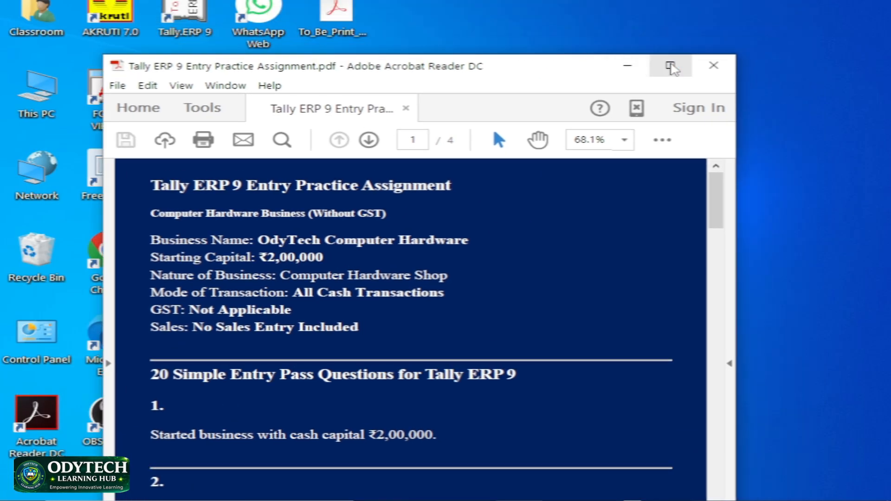
click(672, 66)
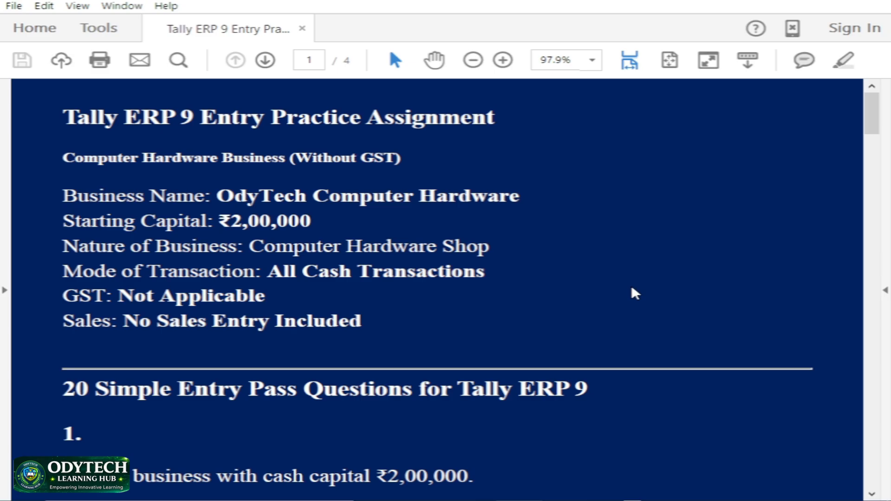
scroll(632, 289, down, 5)
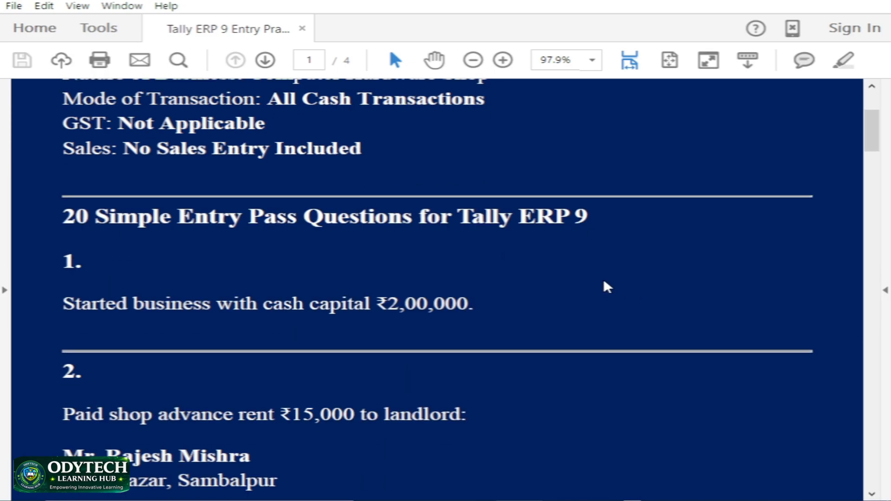
scroll(600, 278, down, 2)
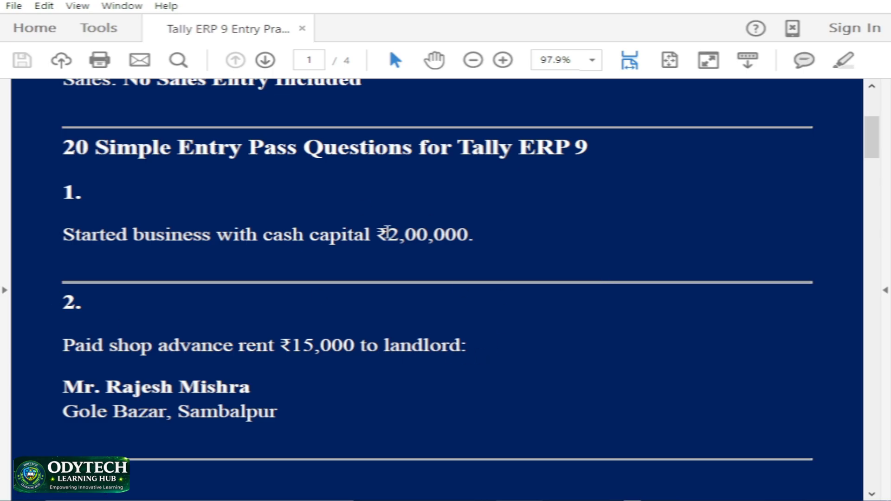
Step: Minimize the assignment PDF and the browser window, and switch back to Tally.ERP 9
click(784, 0)
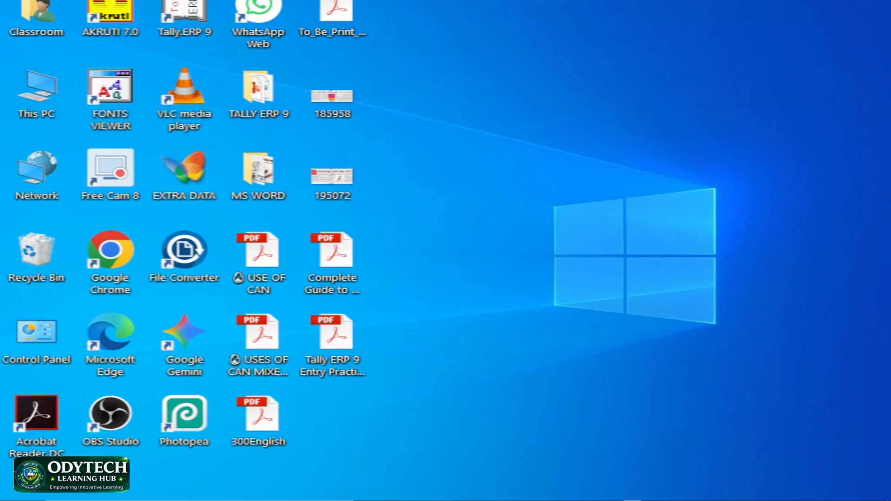
click(402, 500)
drag(493, 223, 698, 85)
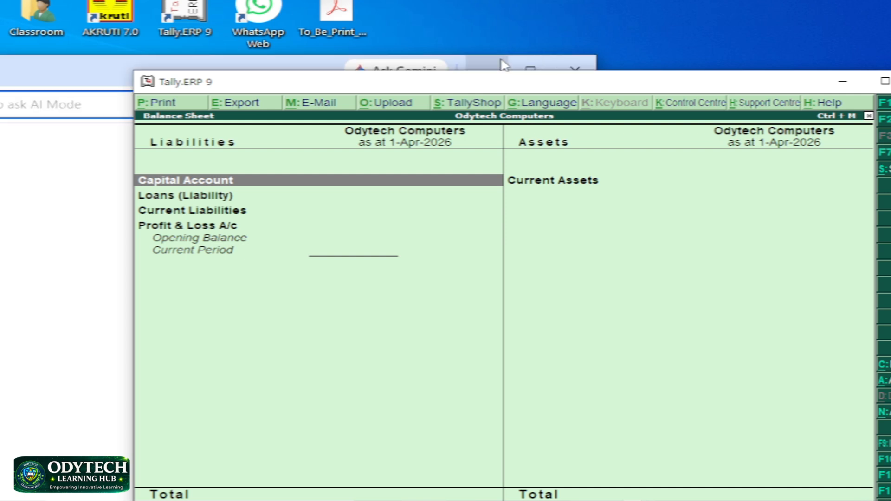
click(500, 61)
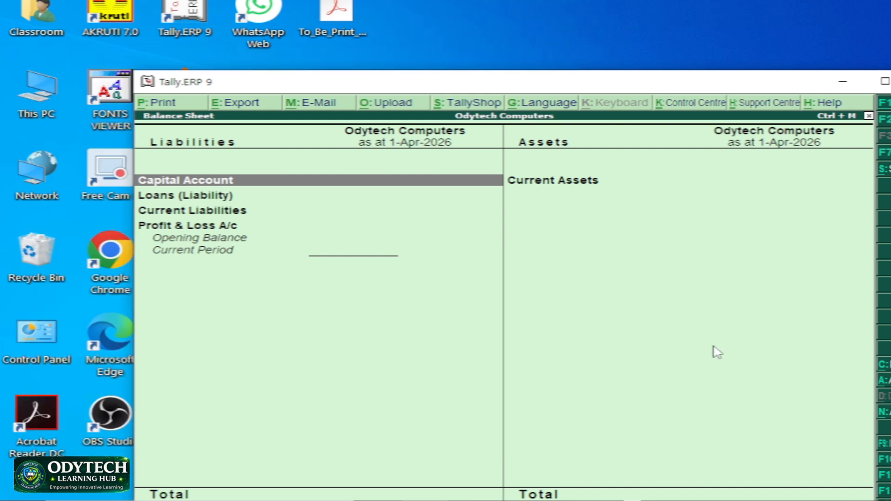
Step: Leave the Balance Sheet and open Accounting Vouchers for Odytech Computers
key(Escape)
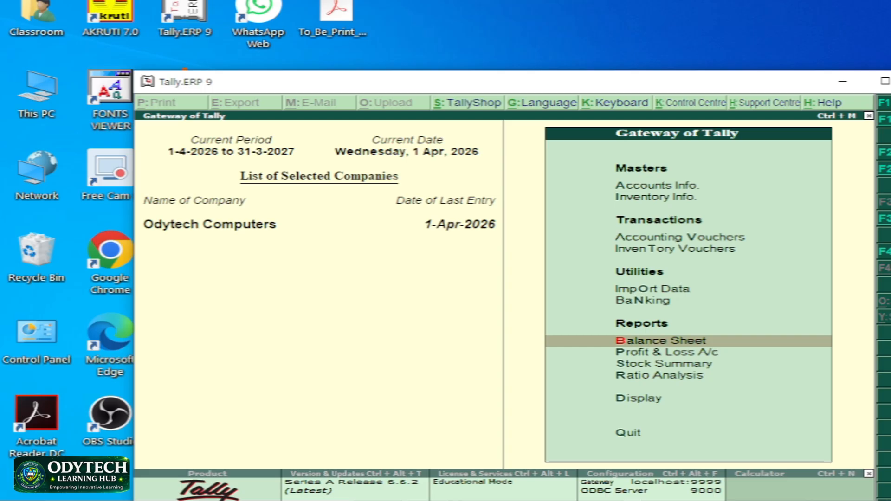
key(Up)
key(Up)
key(Up)
key(Up)
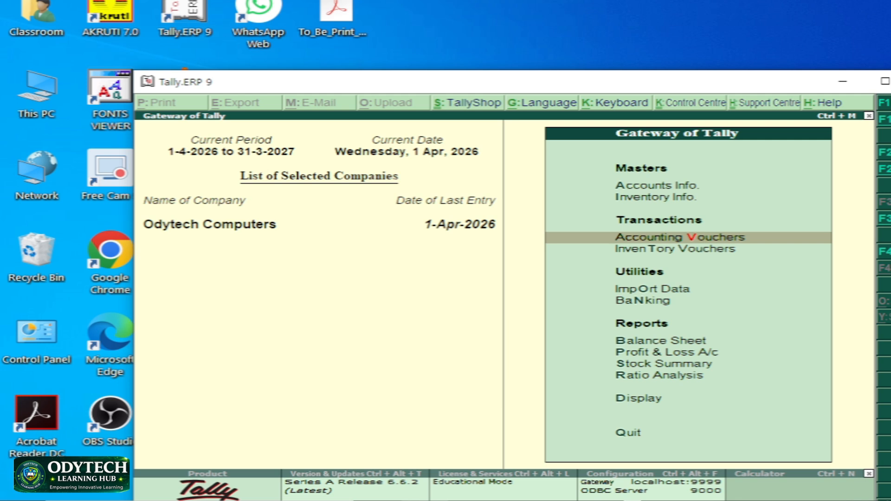
key(Return)
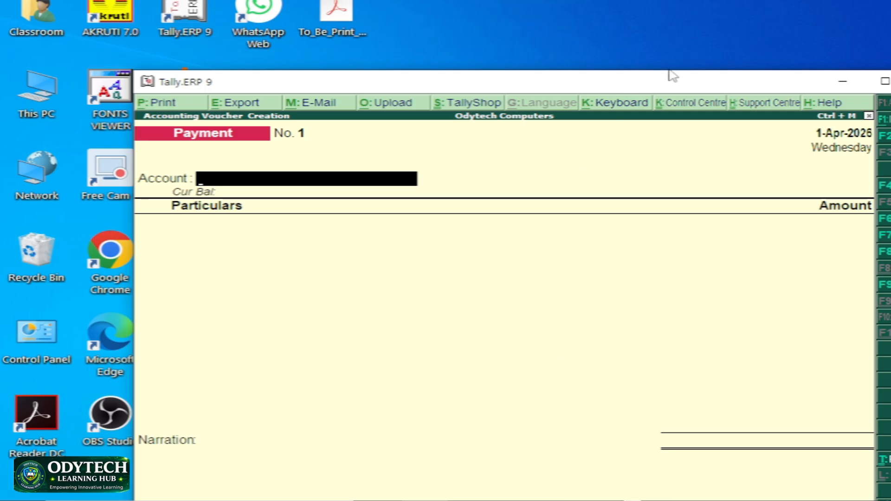
Step: Change the new accounting voucher from Payment to Receipt, keeping the whole voucher window in view
drag(673, 76, 513, 79)
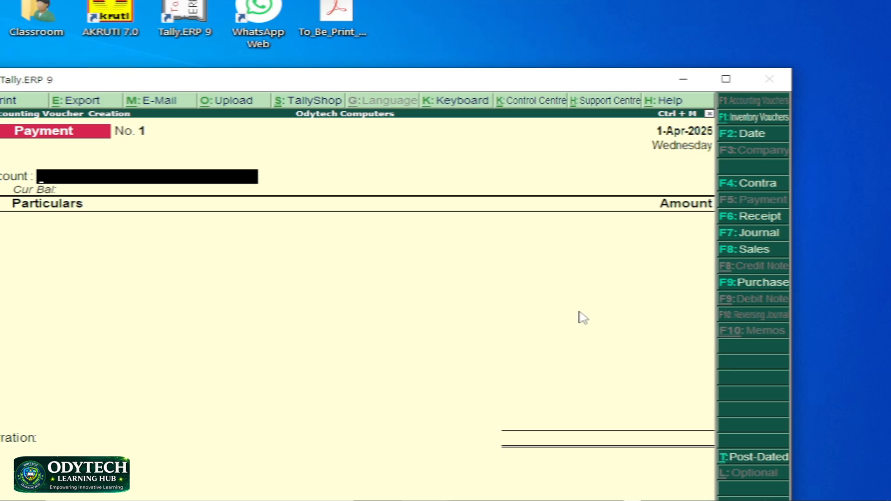
drag(410, 84, 488, 102)
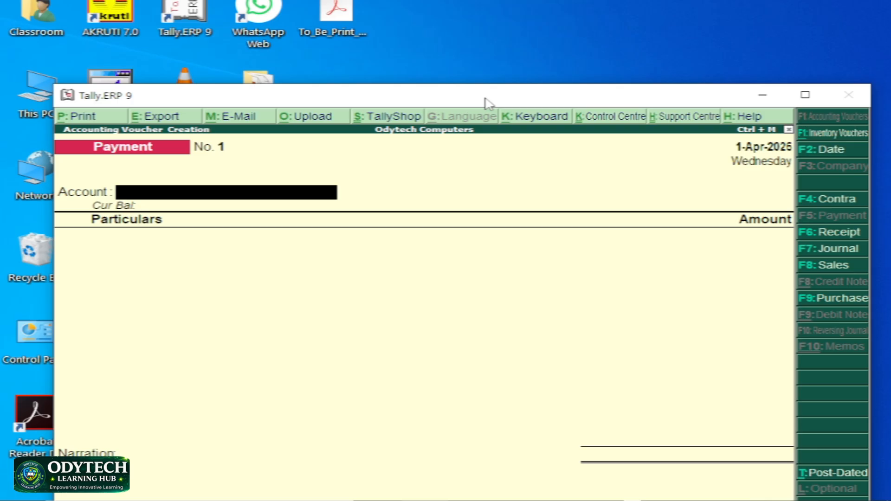
drag(610, 96, 454, 74)
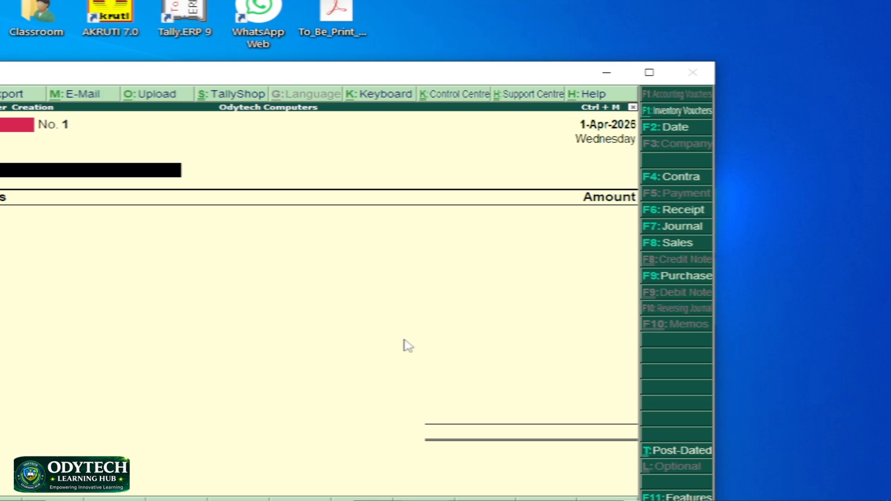
key(F5)
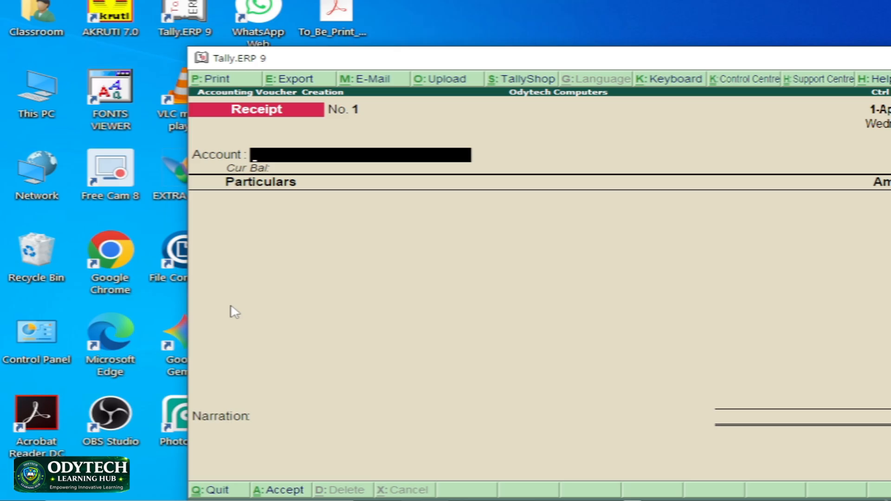
drag(505, 64, 356, 65)
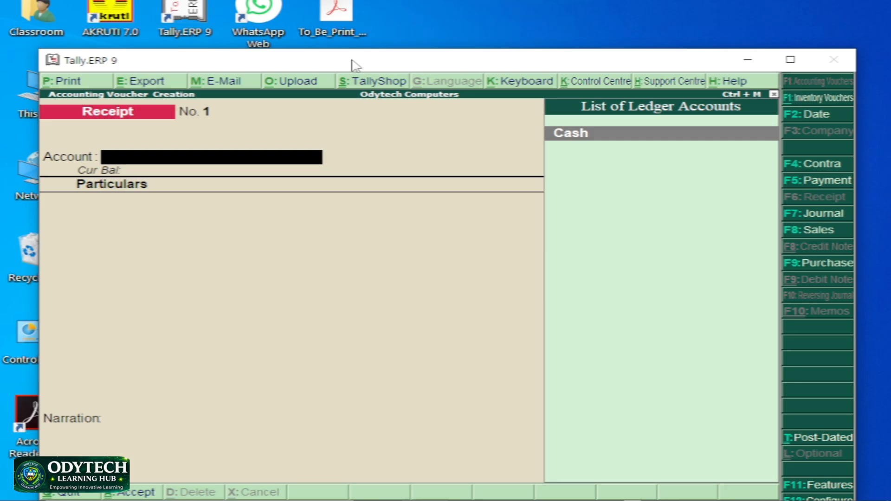
Step: Set the receipt's account to Cash and add Capital Account under Particulars with an amount of 200000
key(Return)
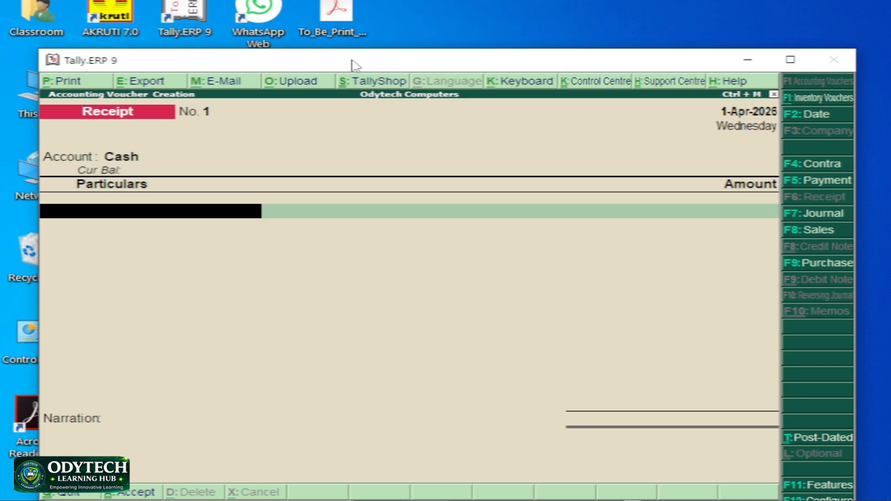
key(space)
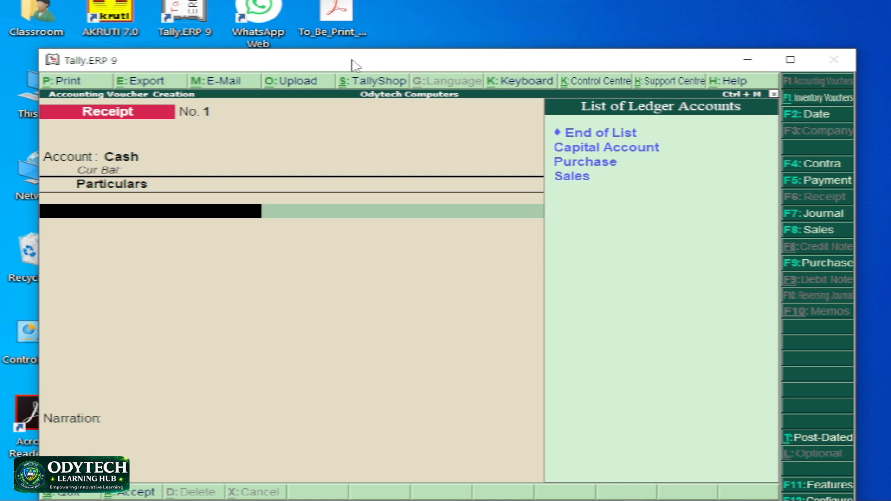
key(Down)
key(Down)
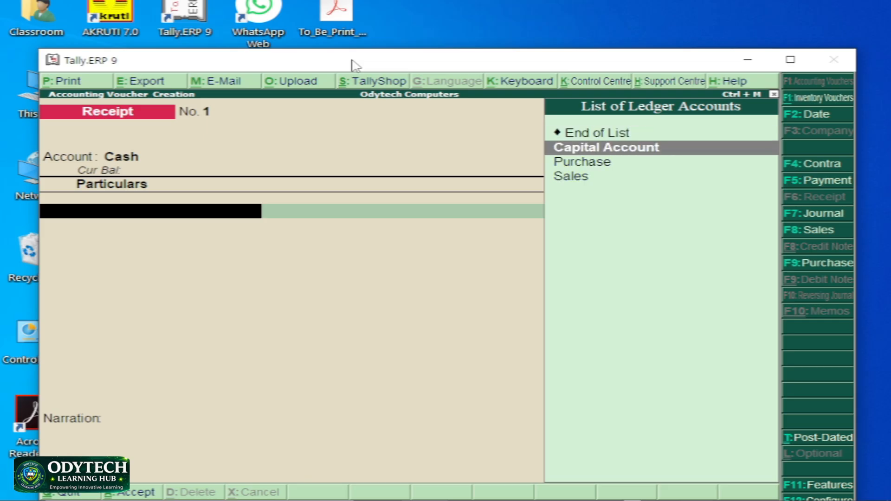
key(Return)
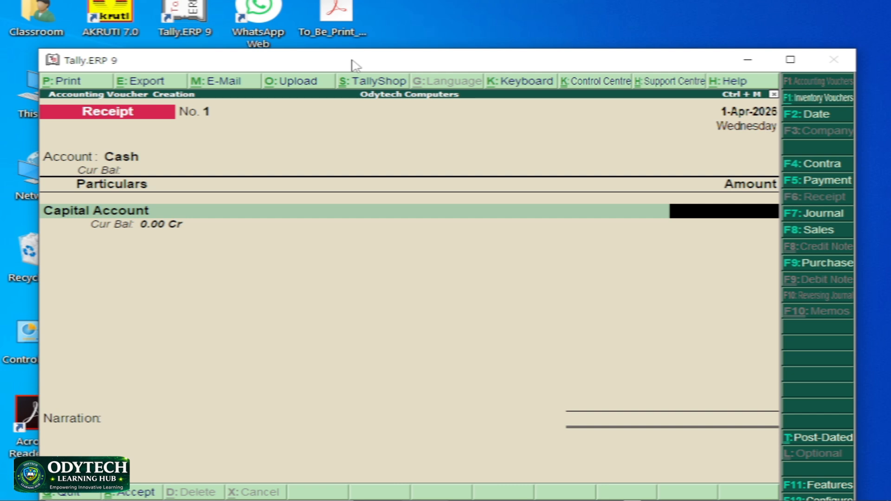
text(200000)
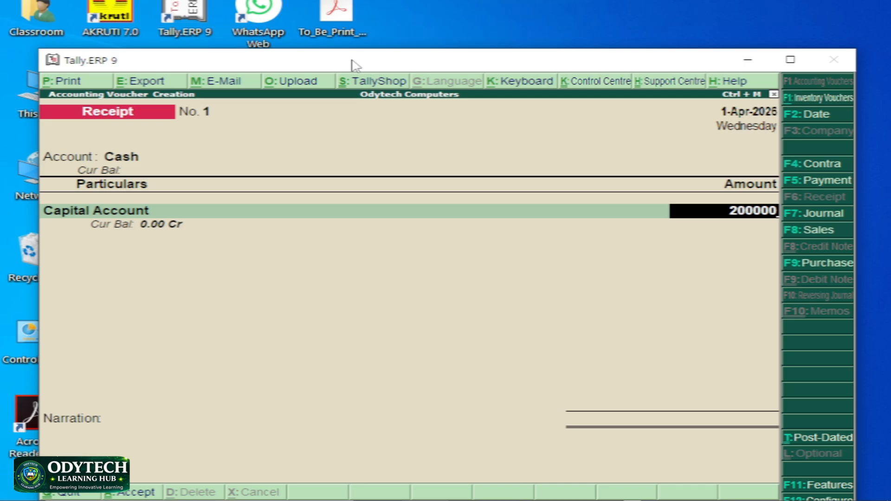
key(Return)
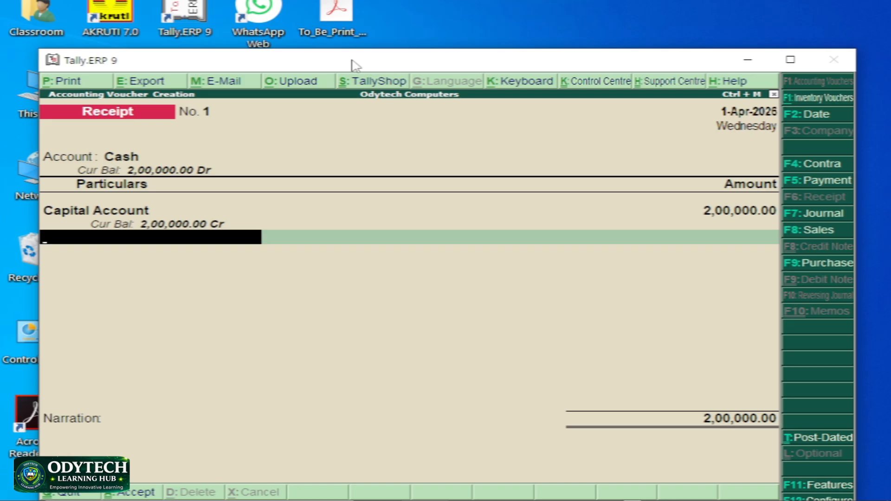
Step: Finish the particulars, enter the narration "being received cash" and save the receipt voucher
key(Return)
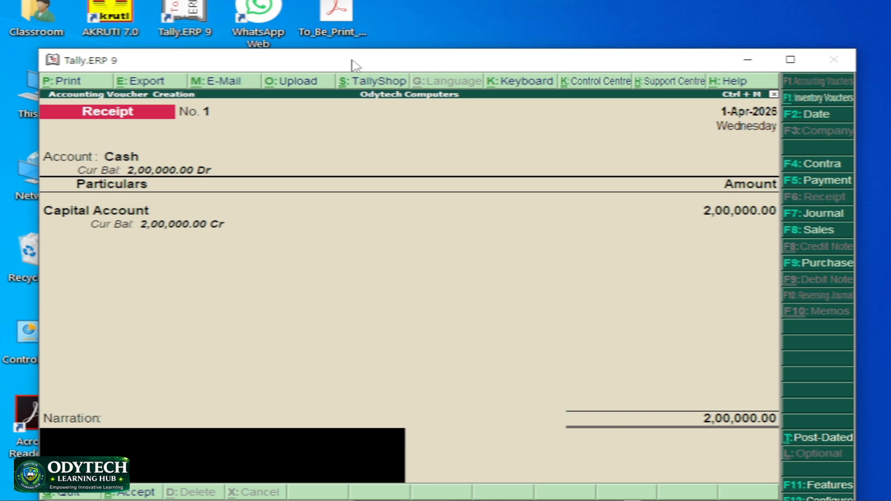
drag(457, 64, 543, 24)
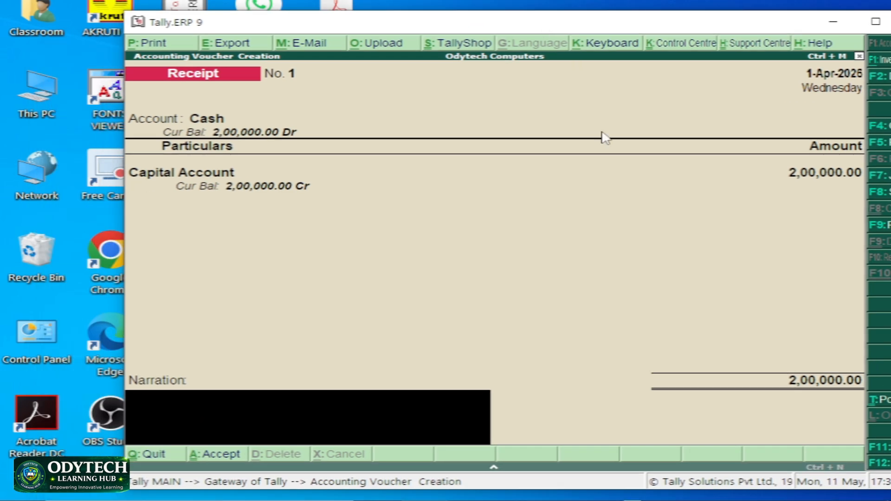
text(being recei)
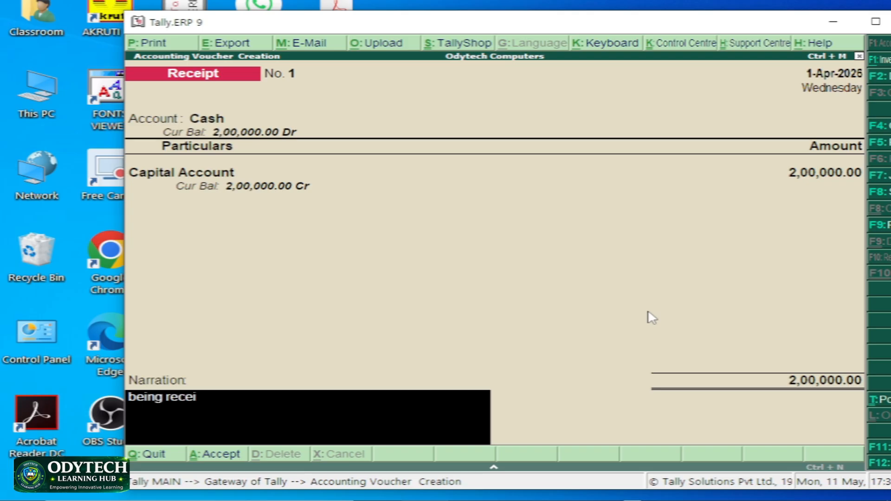
text(ved f)
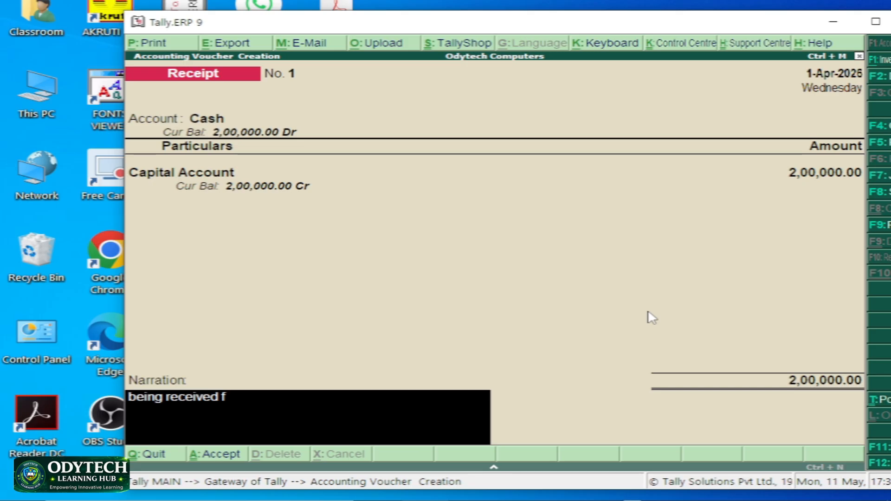
key(BackSpace)
text(cash)
key(Return)
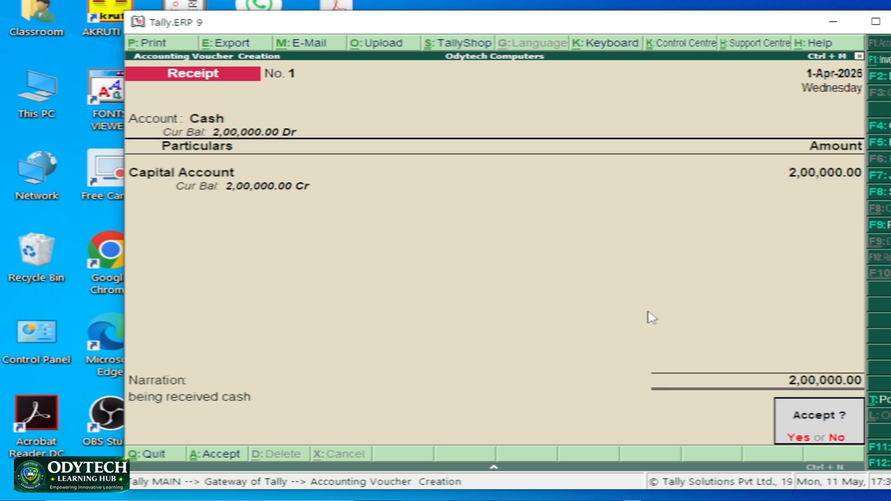
key(Return)
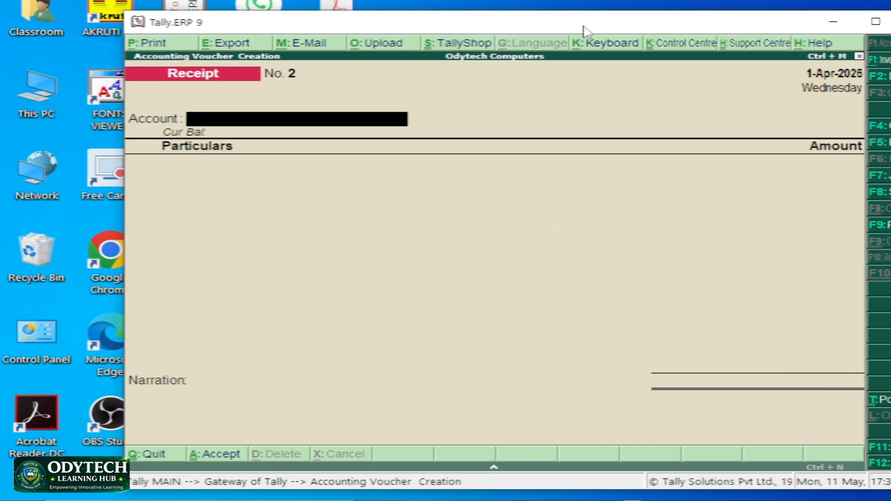
Step: Quit the blank receipt voucher and open the Balance Sheet to check the capital entry
drag(583, 27, 551, 62)
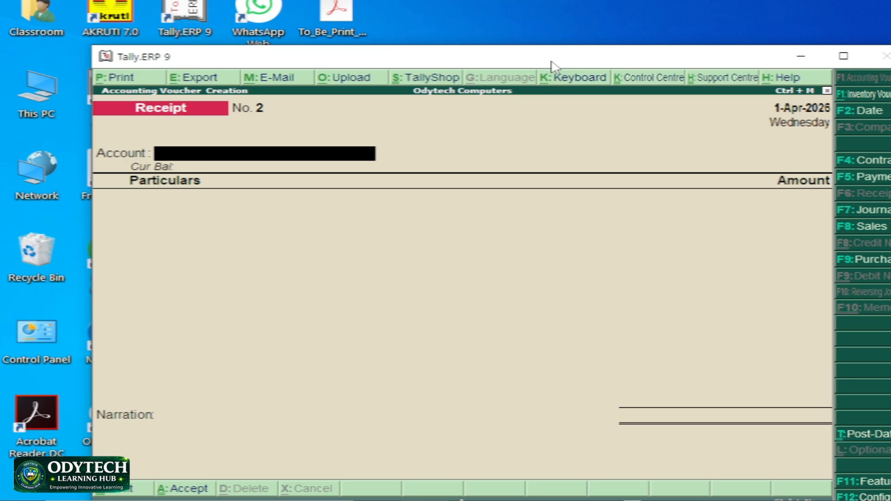
key(Escape)
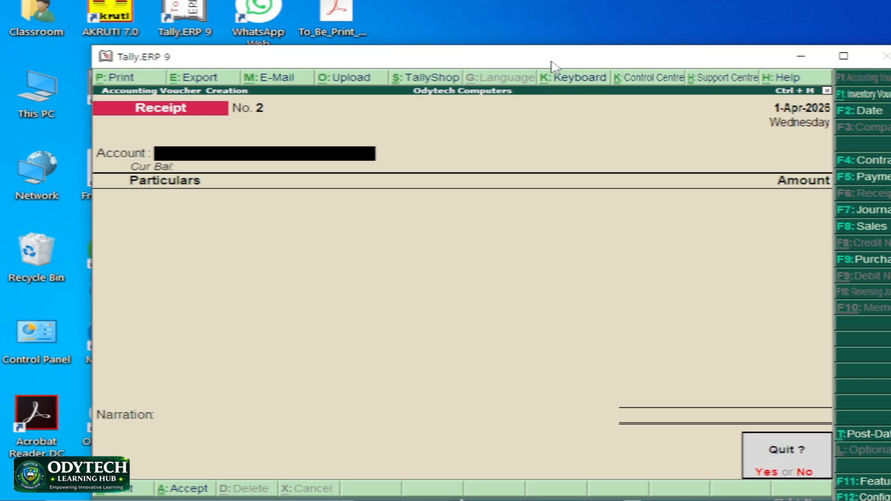
key(y)
key(Down)
key(Down)
key(Down)
key(Down)
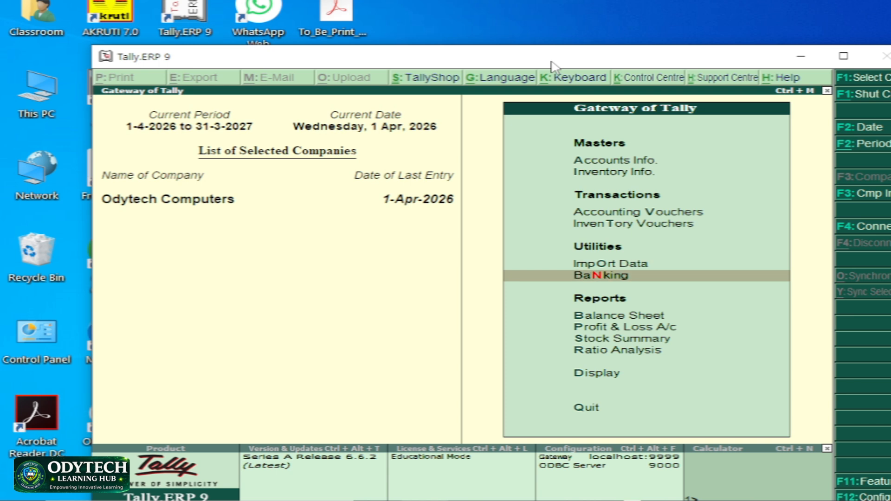
key(Return)
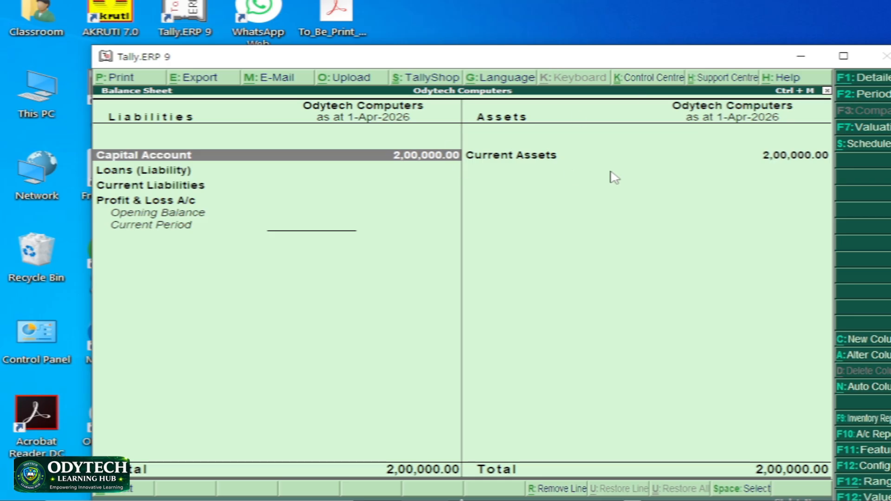
Step: Leave the Balance Sheet and open the accounting voucher entry screen from the Gateway of Tally
drag(584, 62, 452, 76)
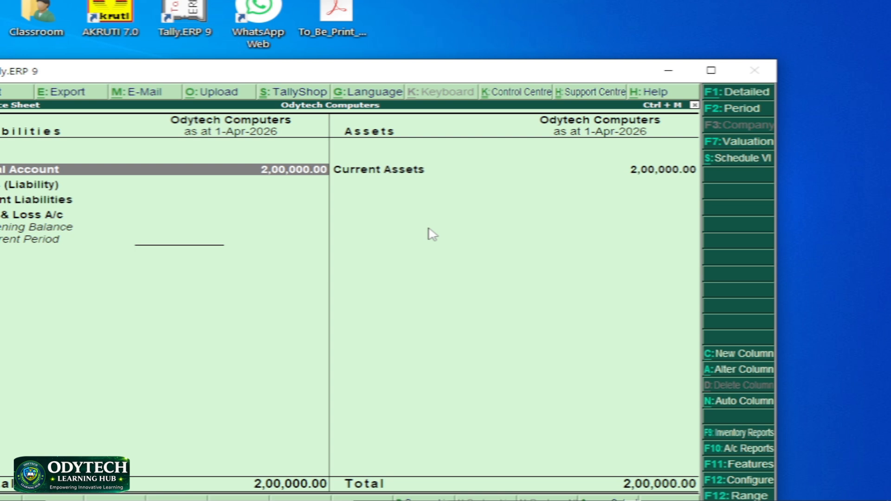
key(Escape)
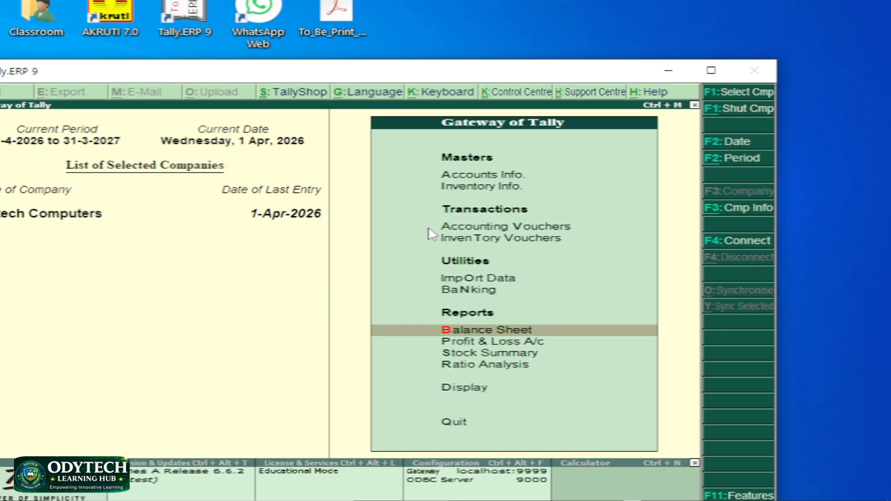
key(Up)
key(Up)
key(Up)
key(Up)
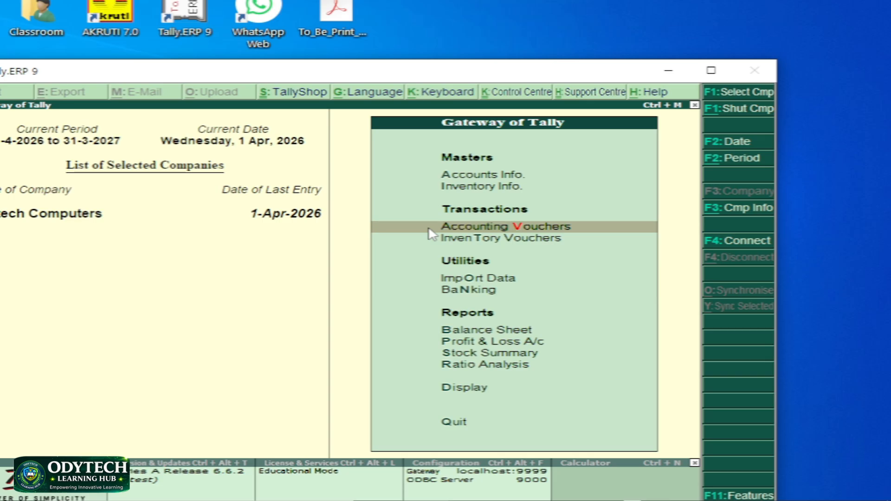
key(Return)
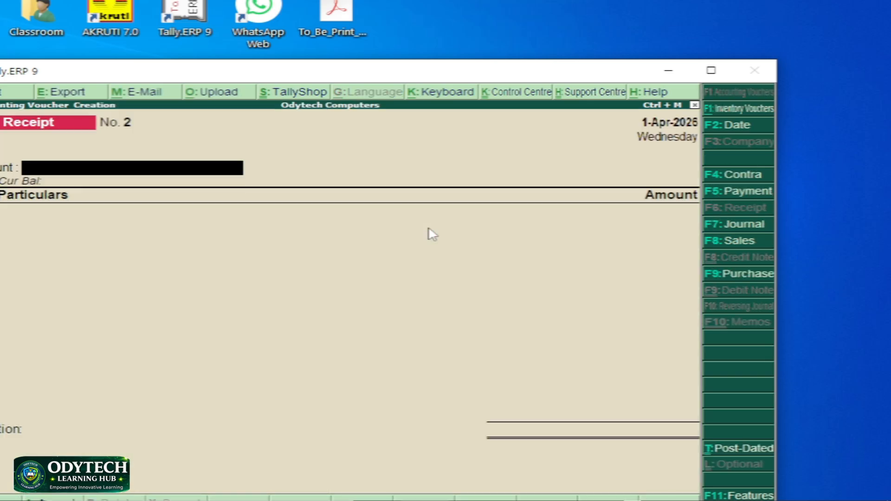
Step: Switch to the practice assignment PDF to read transaction 2 and restore its window to a smaller size
click(547, 500)
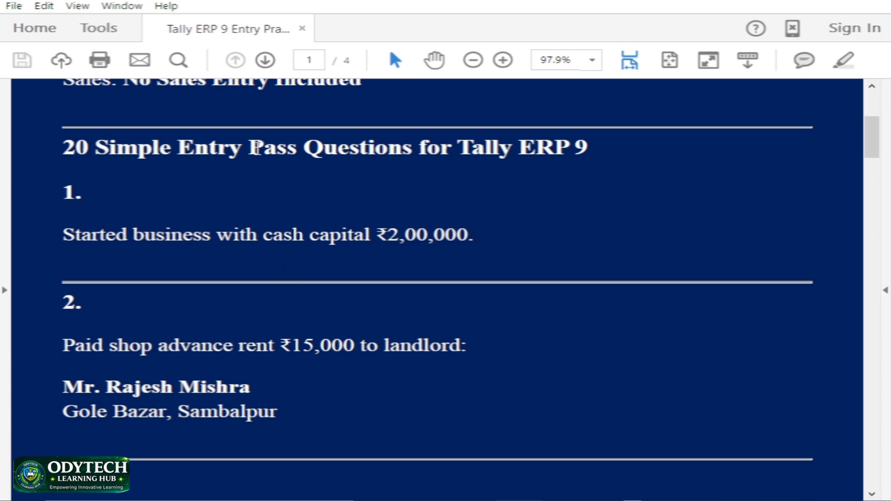
double_click(415, 2)
drag(457, 4, 451, 8)
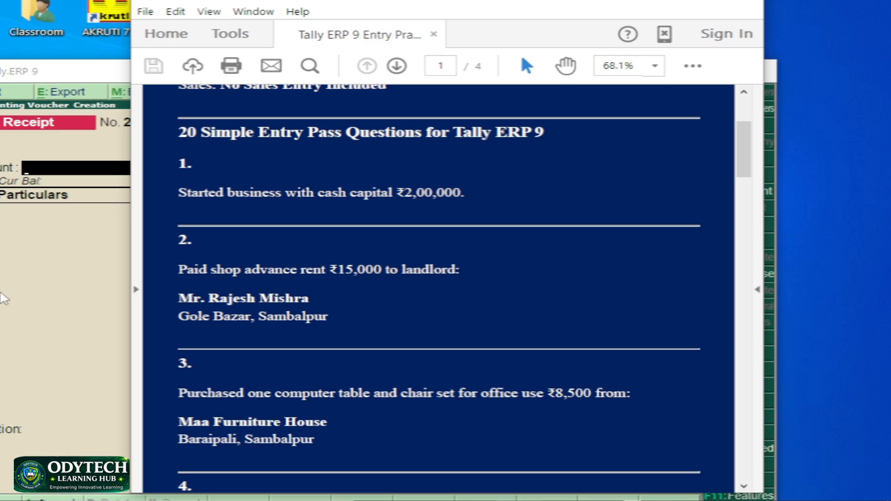
Step: Return to Tally.ERP 9, change the voucher from Receipt to Payment and look over the Payment Standard Configuration without changing it
click(79, 237)
drag(208, 77, 378, 91)
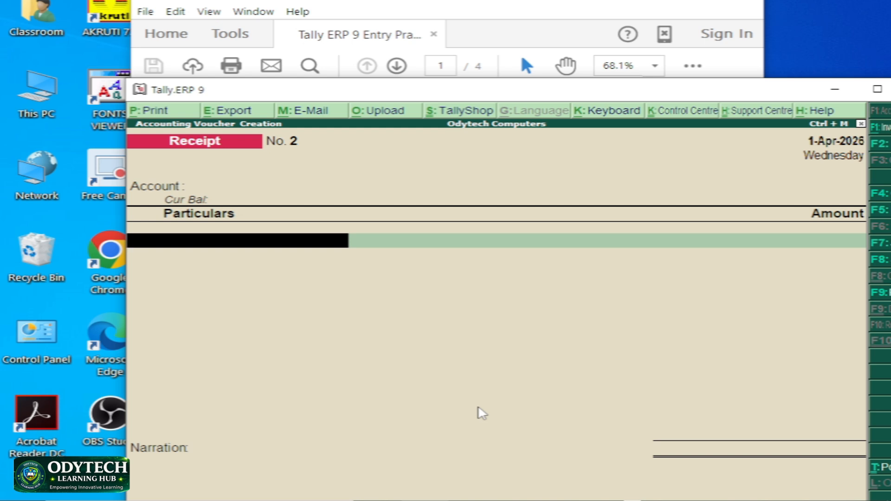
drag(656, 88, 369, 114)
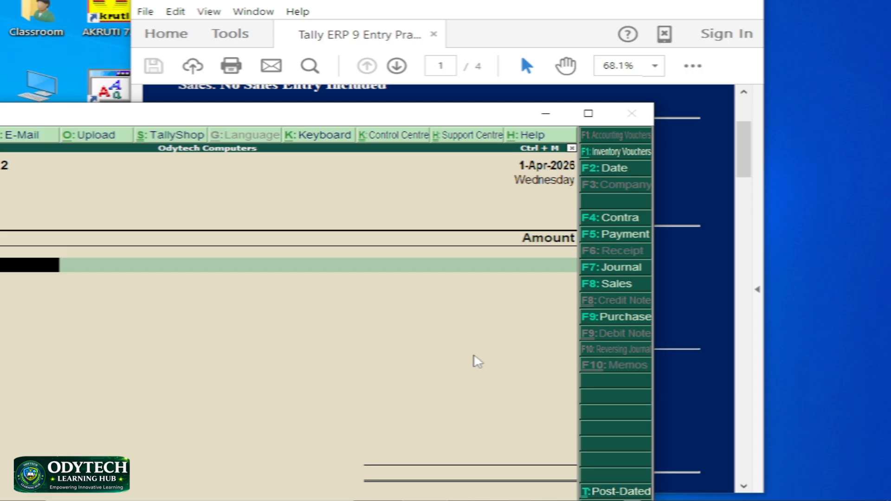
key(F5)
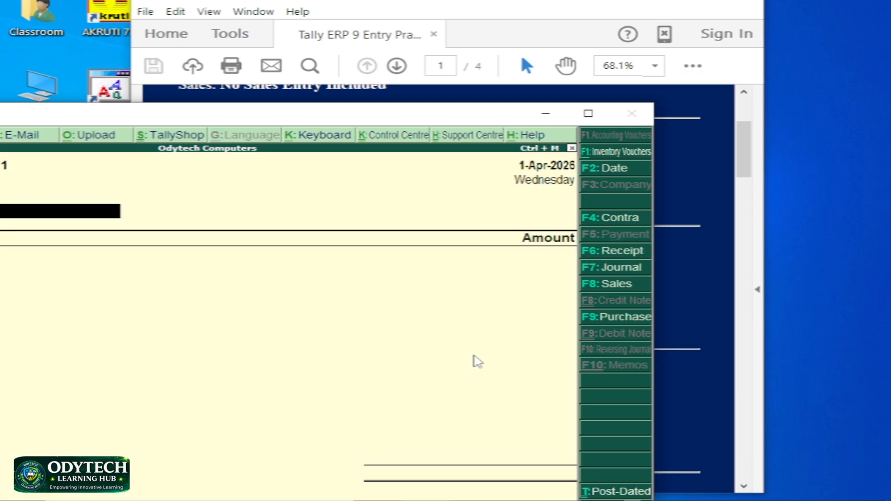
drag(188, 111, 449, 115)
drag(365, 108, 308, 8)
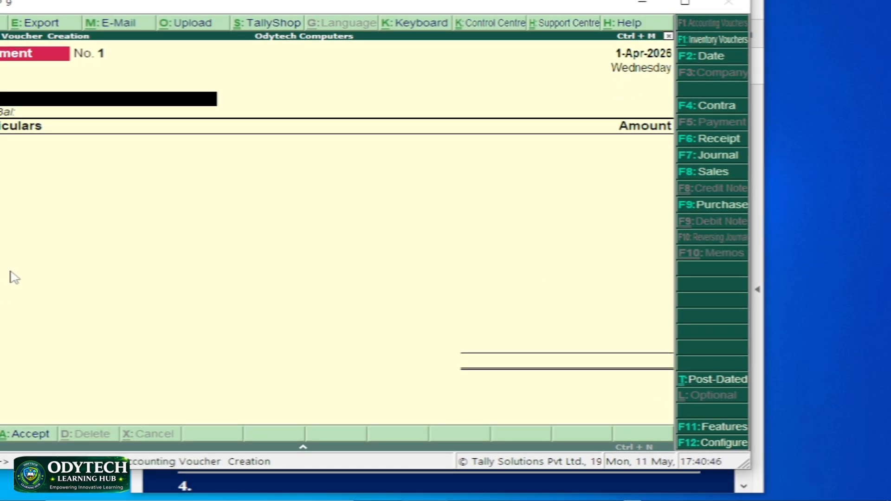
key(F12)
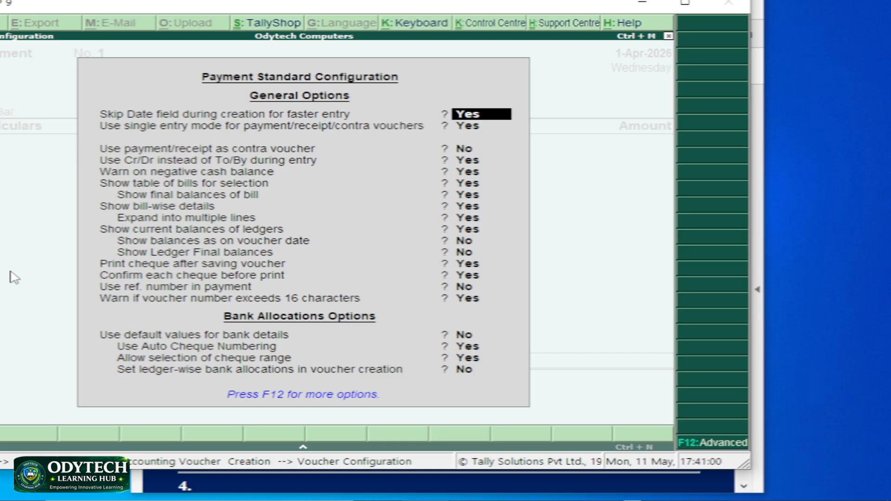
key(Escape)
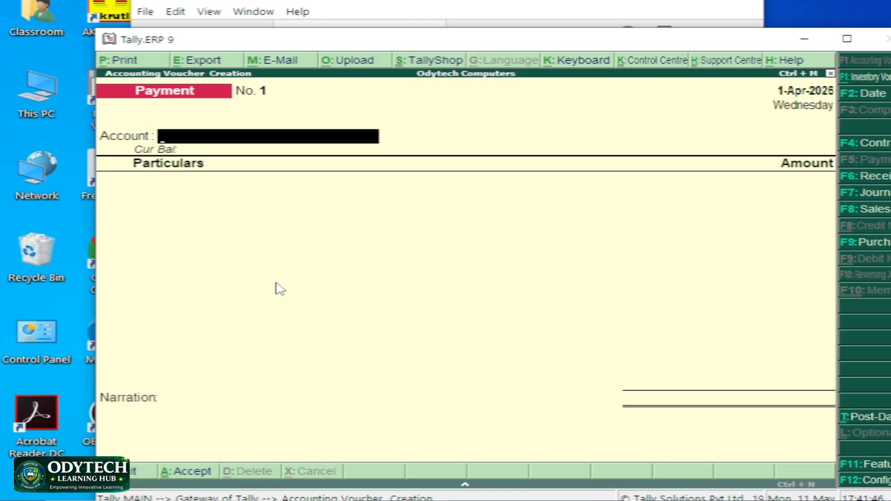
Step: Start a new ledger from the payment voucher, name it Rent and place it under Direct Expenses
key(Return)
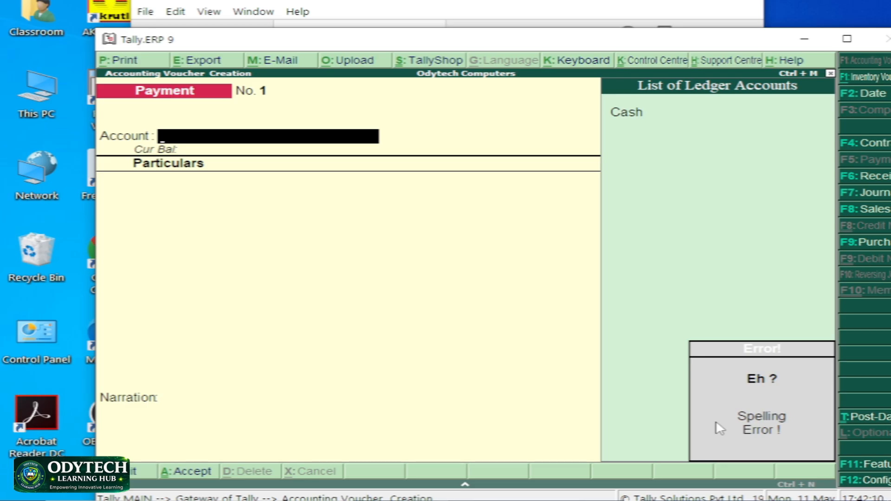
key(alt+c)
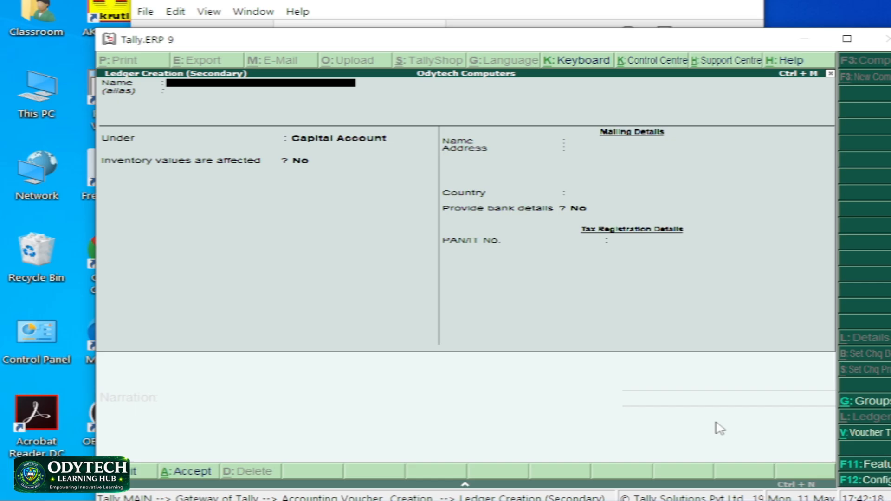
text(Rent)
key(Return)
key(Return)
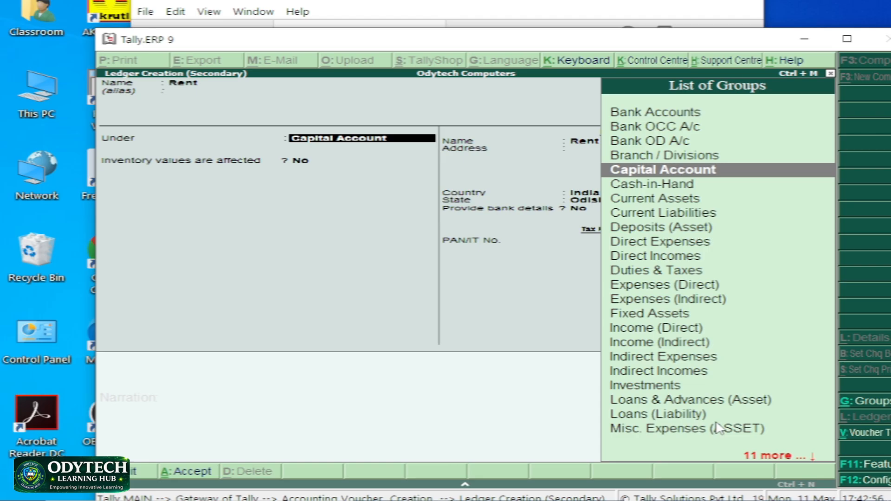
text(E)
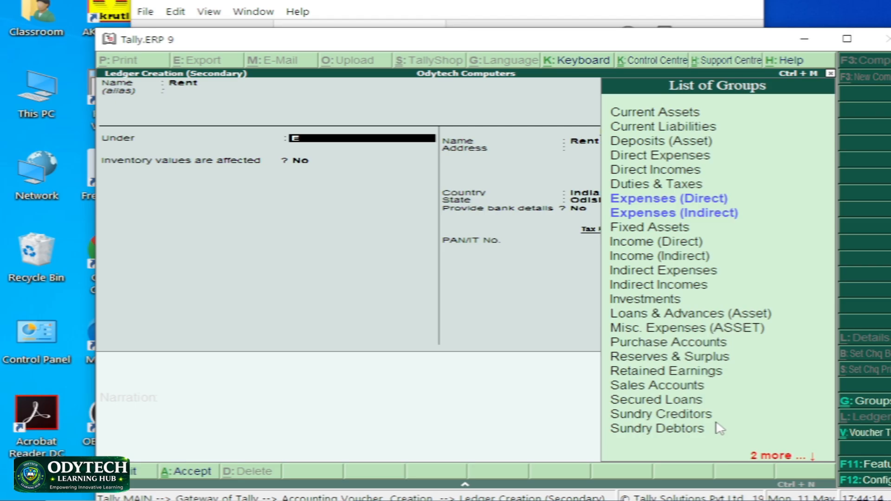
key(Down)
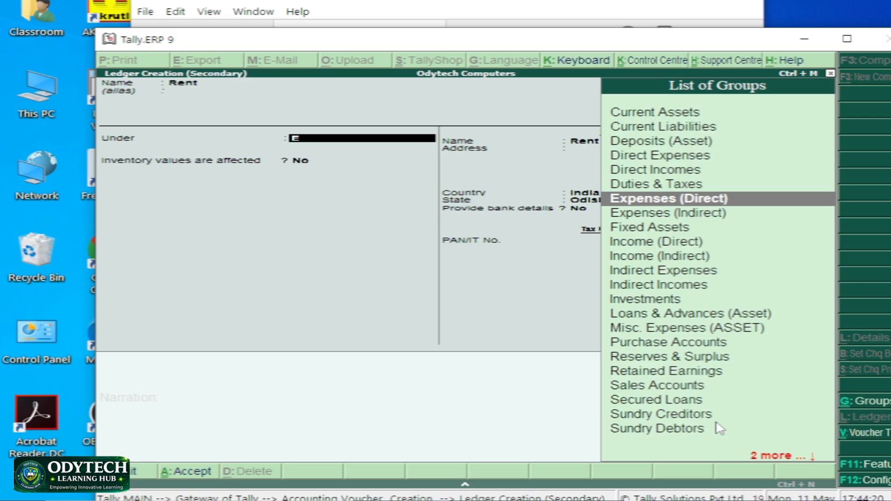
key(Return)
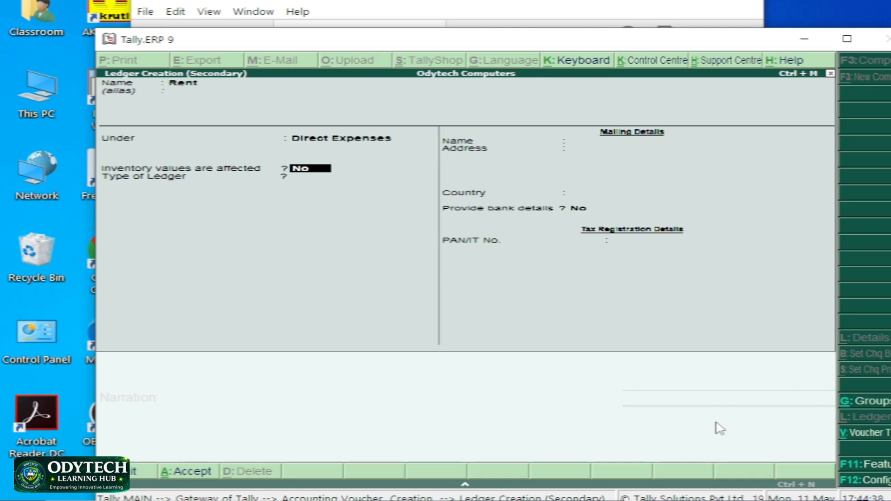
Step: Set the Rent ledger's type to Invoice Rounding with Normal Rounding and a limit of 1, and save the ledger
key(Return)
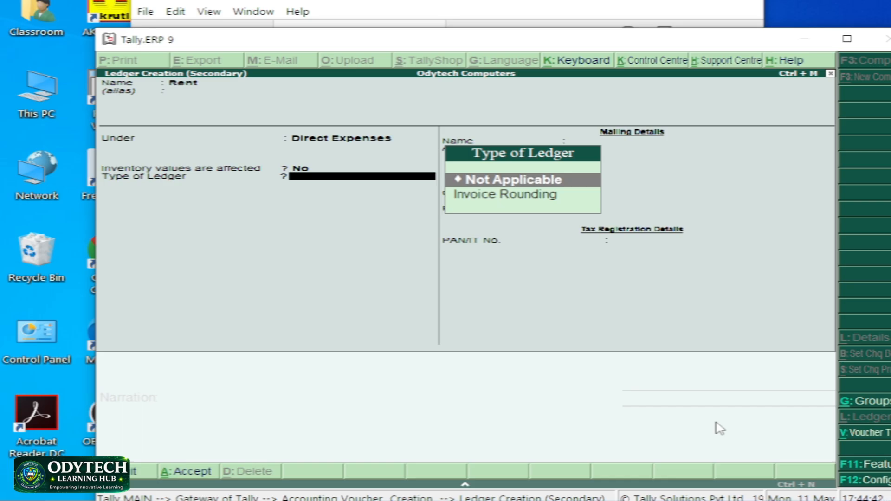
key(Down)
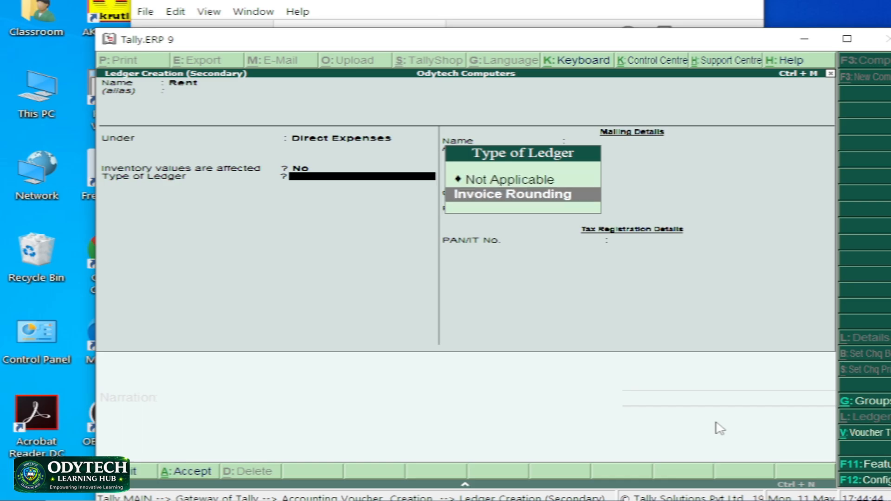
key(Return)
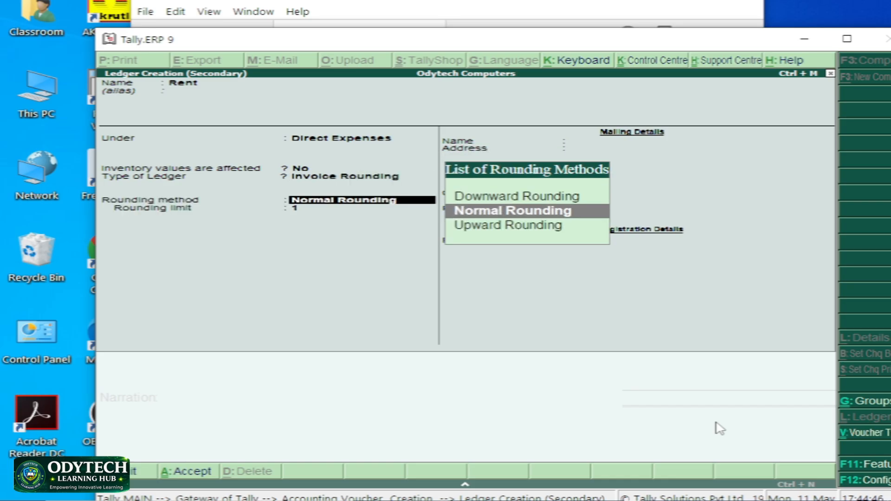
key(Return)
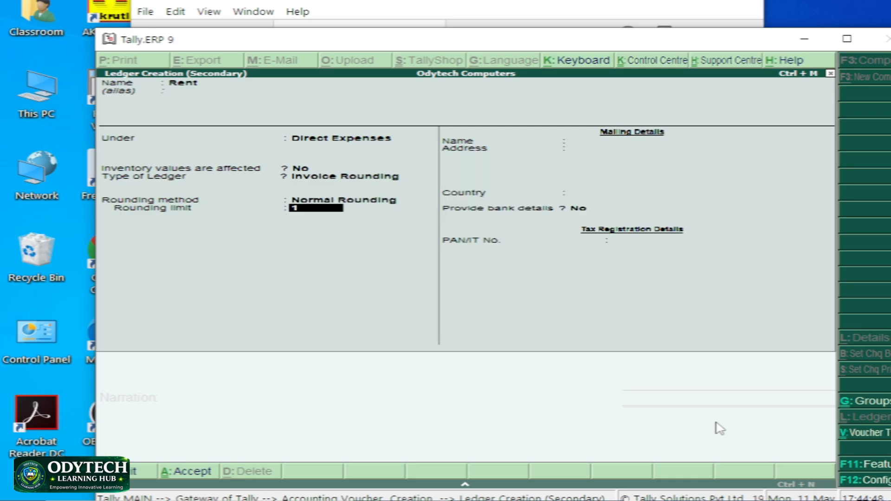
key(Return)
key(Return)
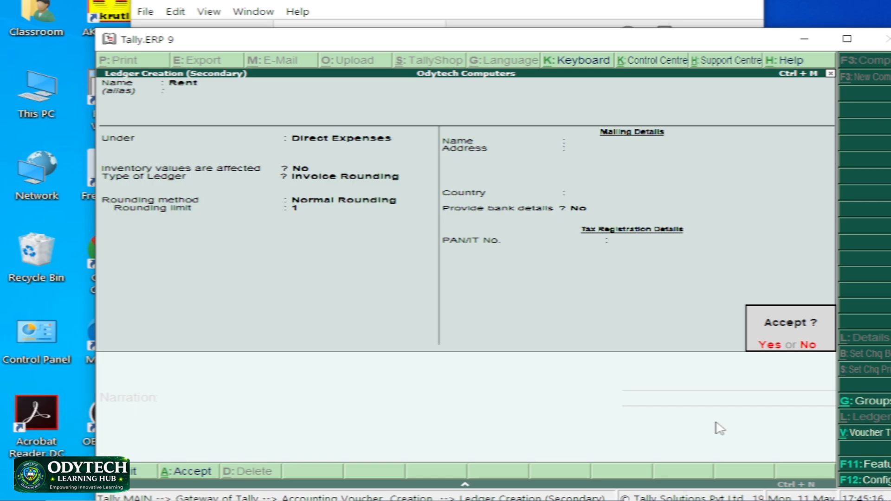
key(y)
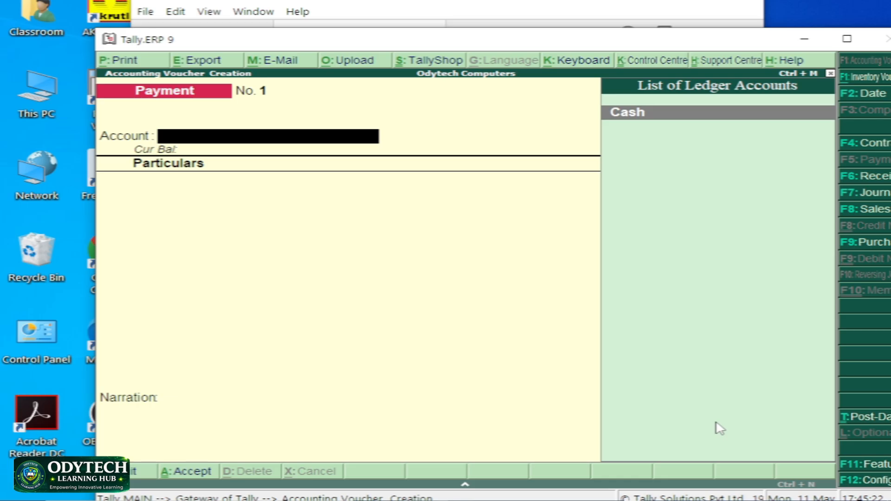
Step: Set the payment voucher's account to Cash and choose Rent under Particulars
text(r)
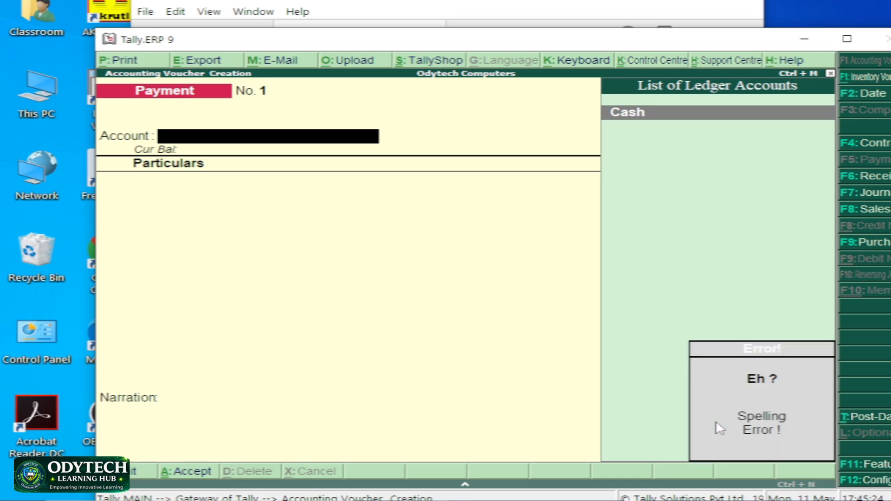
key(Return)
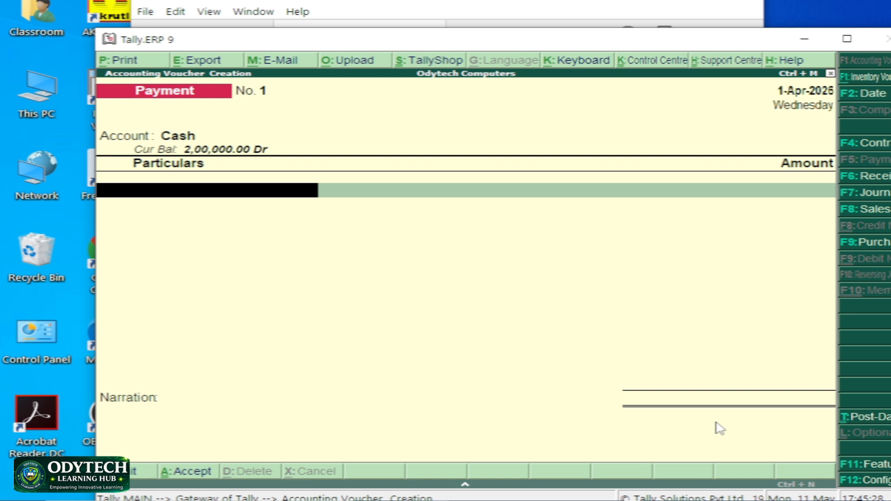
key(space)
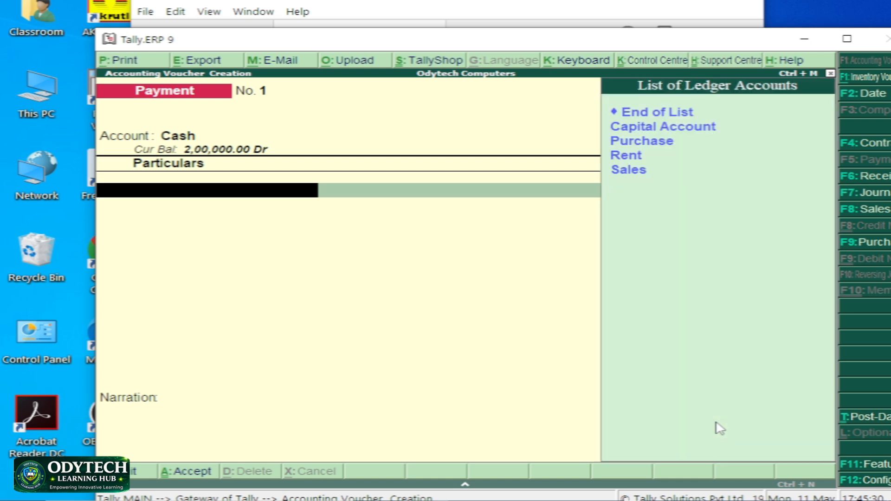
key(Down)
key(Down)
key(Down)
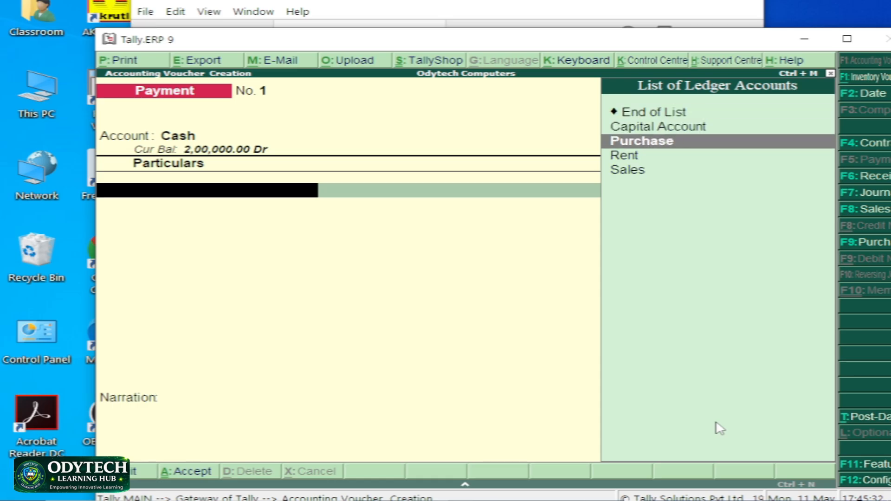
key(Return)
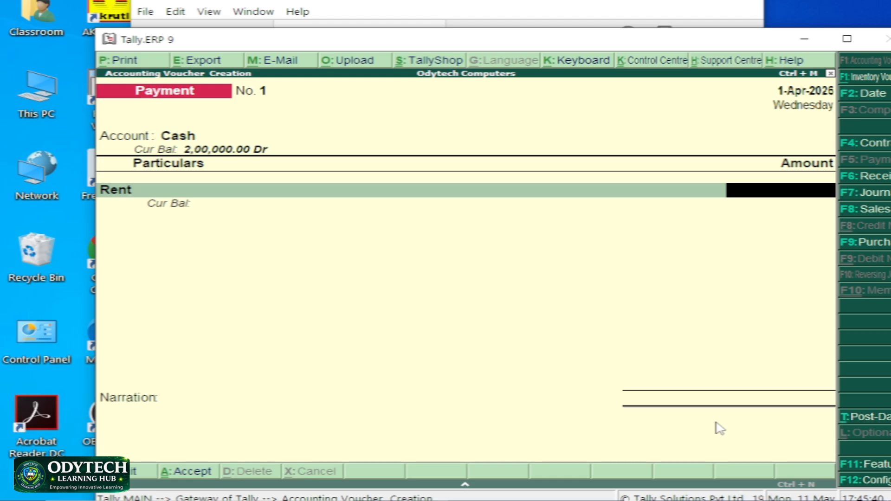
Step: Enter 15000 as the Rent amount and save the payment voucher with an empty narration
text(15000)
drag(652, 42, 622, 42)
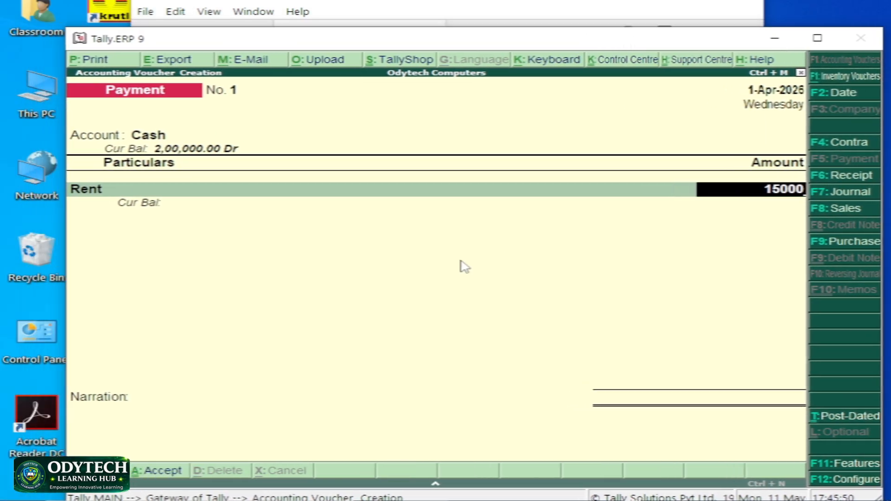
key(Return)
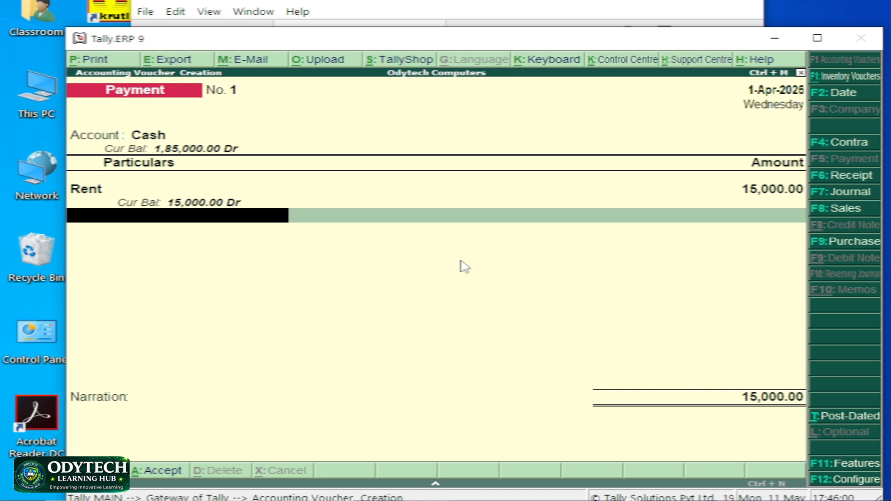
key(Return)
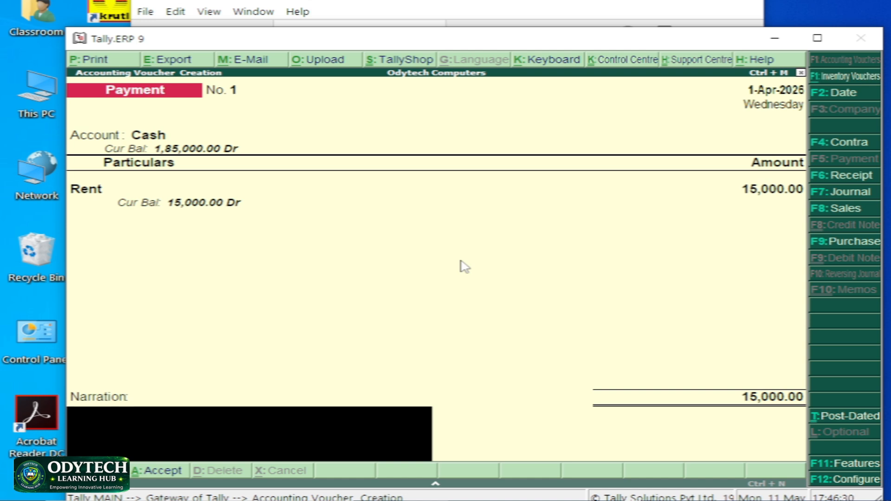
key(Return)
key(Return)
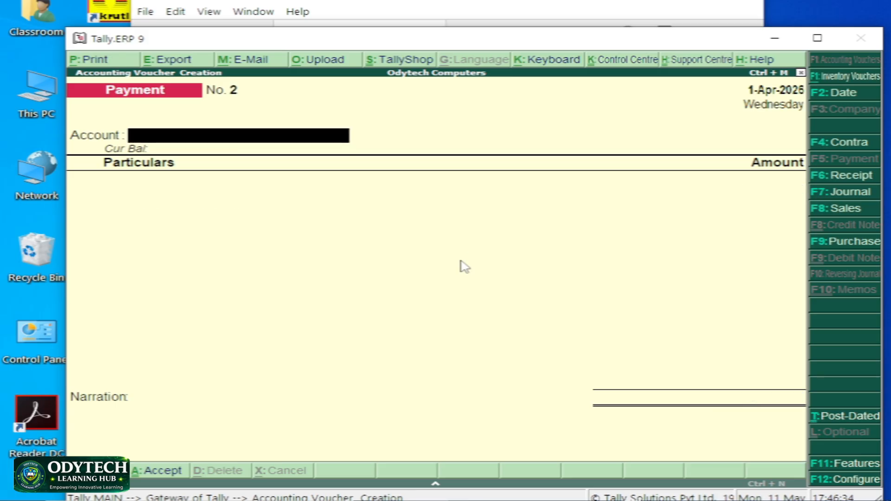
Step: Switch to the practice assignment PDF and read transaction 3, the computer table and chair purchase
key(alt+Tab)
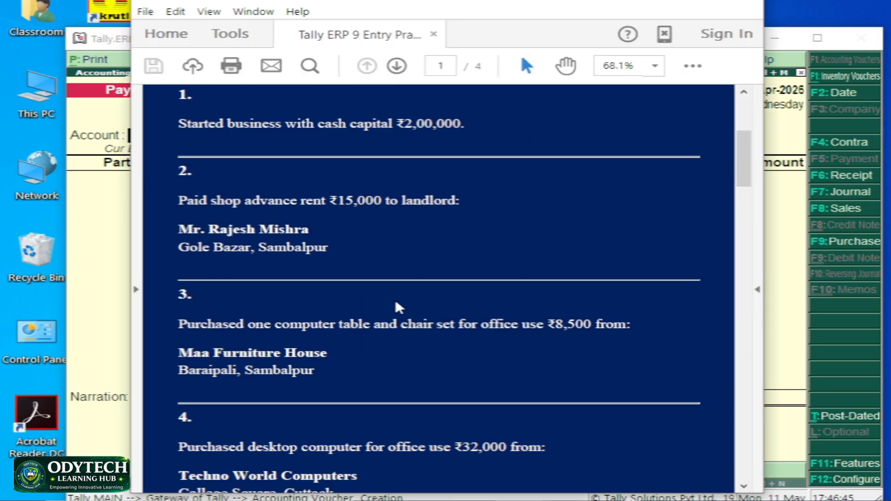
scroll(398, 308, down, 1)
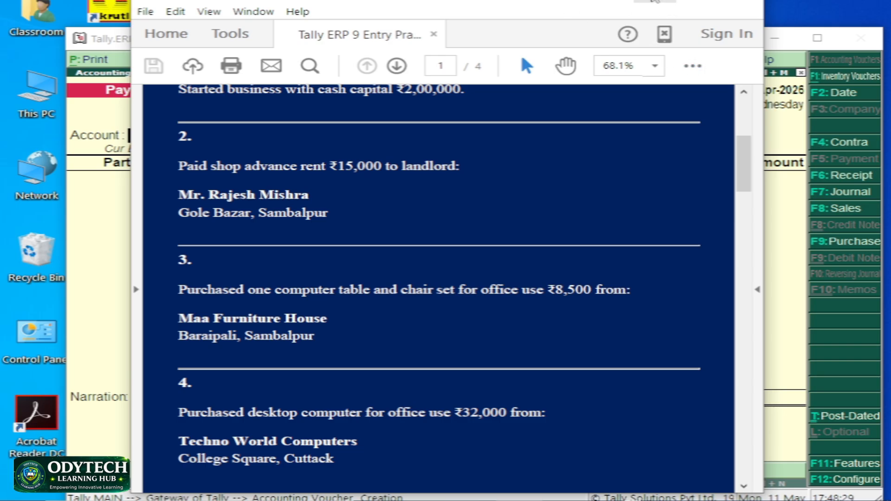
Step: Switch back to Tally.ERP 9, start a purchase voucher and set it to voucher mode
click(654, 2)
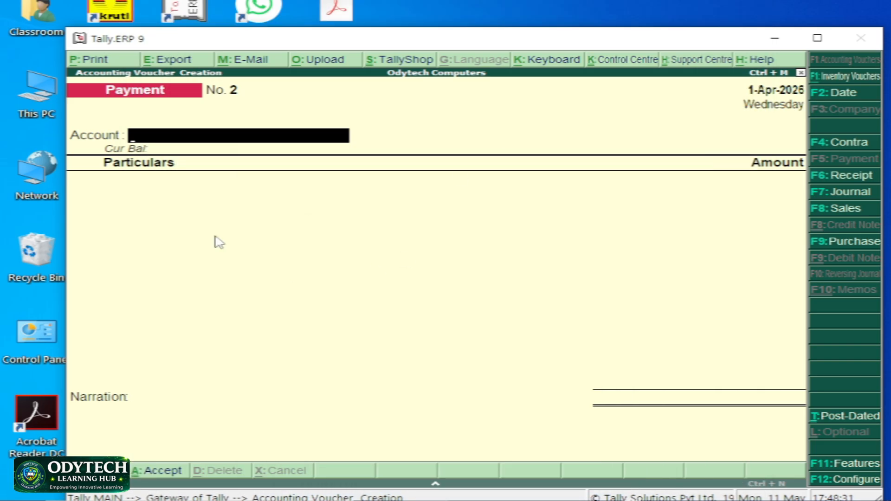
drag(498, 39, 353, 60)
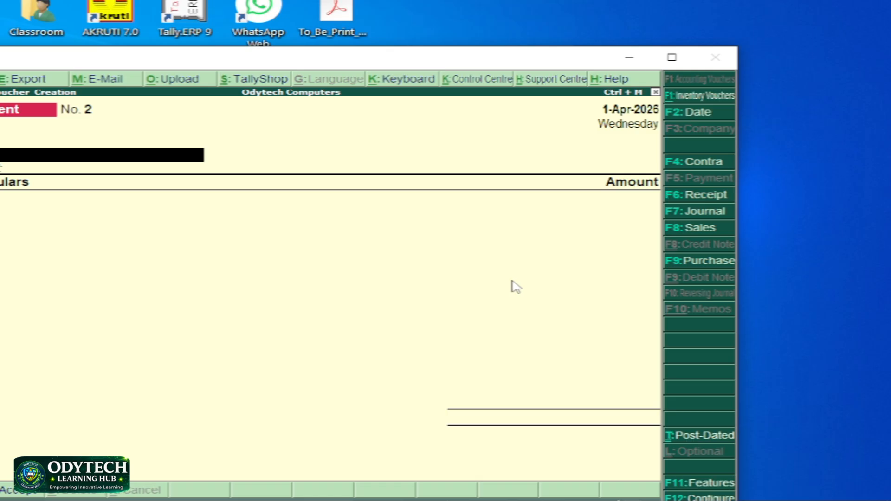
key(F9)
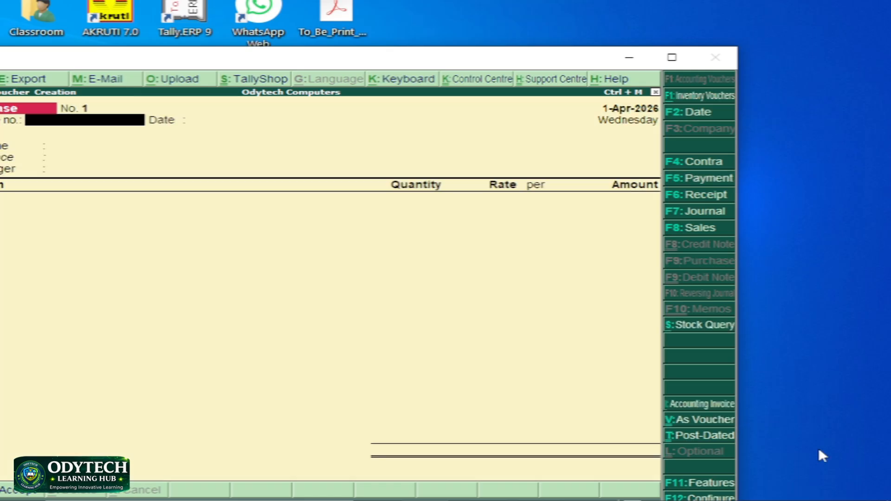
drag(265, 64, 330, 60)
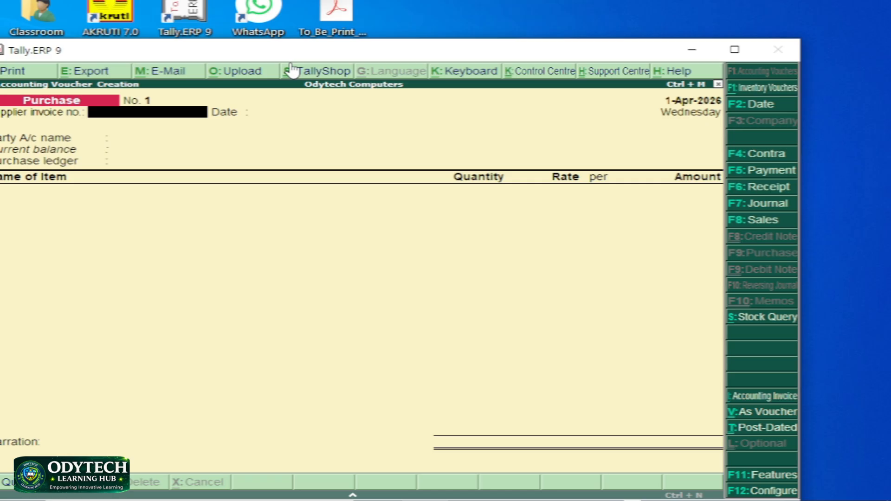
drag(277, 57, 330, 57)
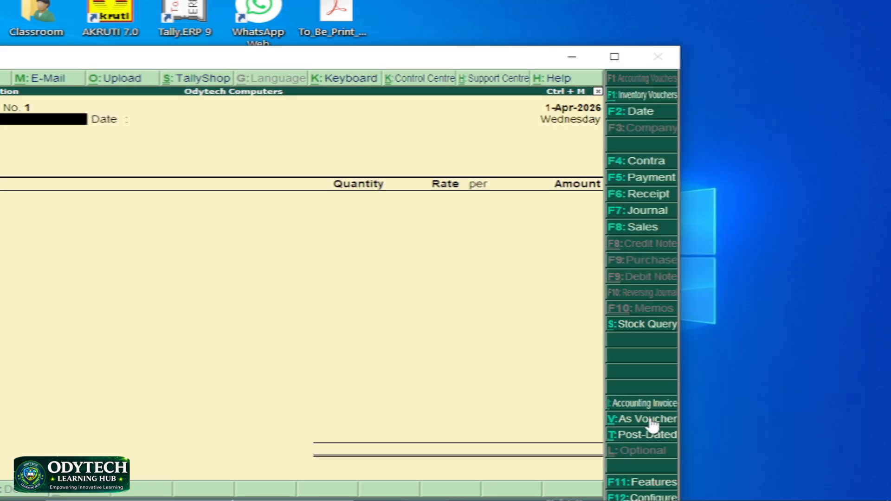
click(649, 420)
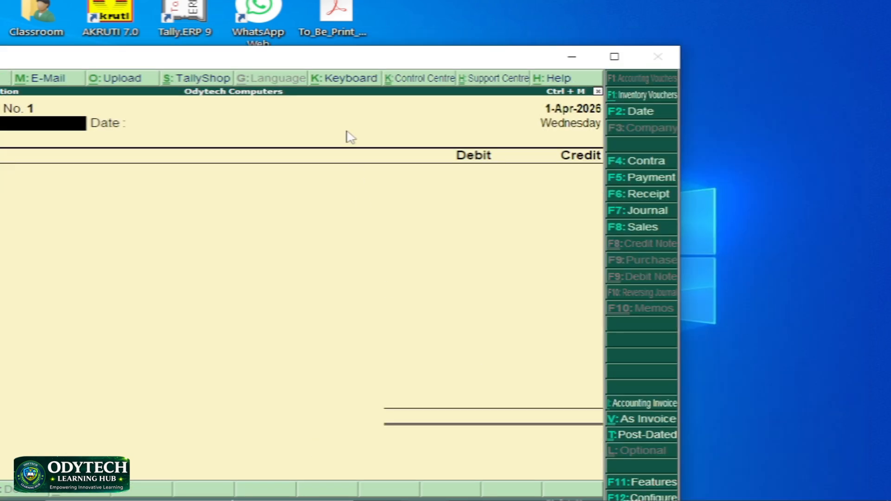
Step: Toggle the purchase voucher to invoice mode and back to voucher mode
drag(294, 60, 497, 73)
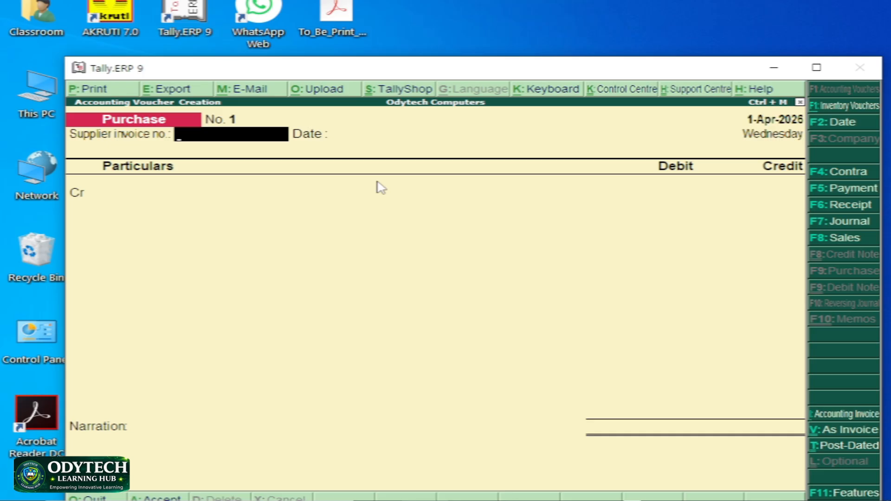
drag(494, 61, 395, 70)
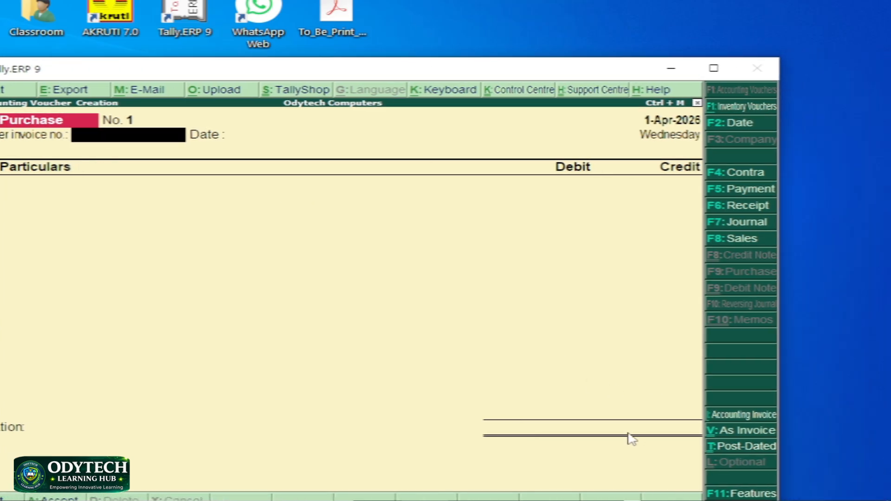
key(ctrl+v)
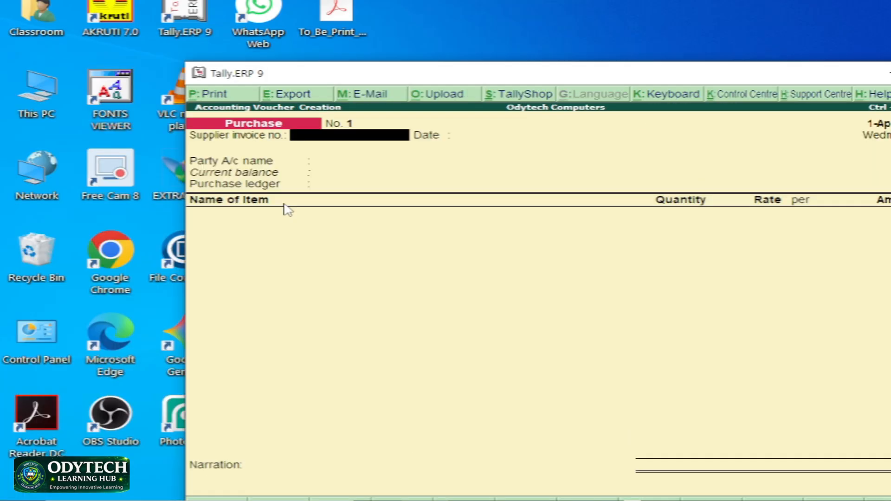
key(ctrl+v)
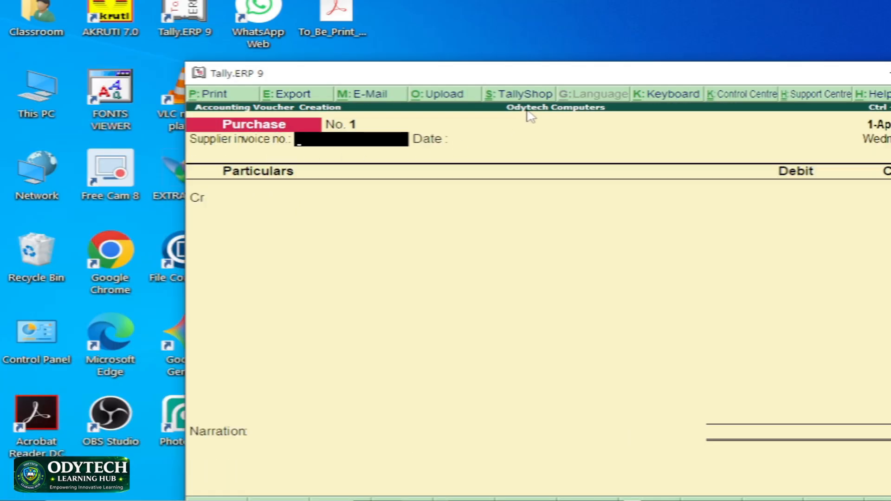
drag(562, 79, 478, 85)
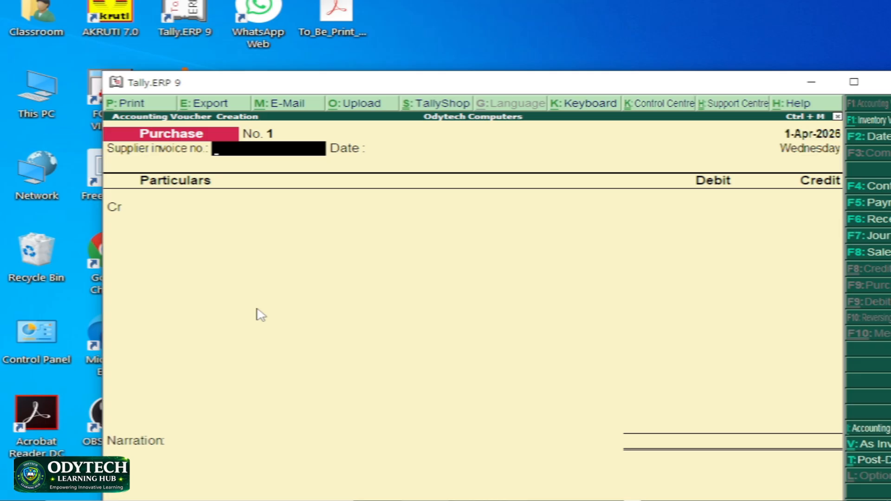
Step: Enter #FA001 as the supplier invoice number and accept 1-Apr-2026 as its date
text(#)
text(FA)
text(001)
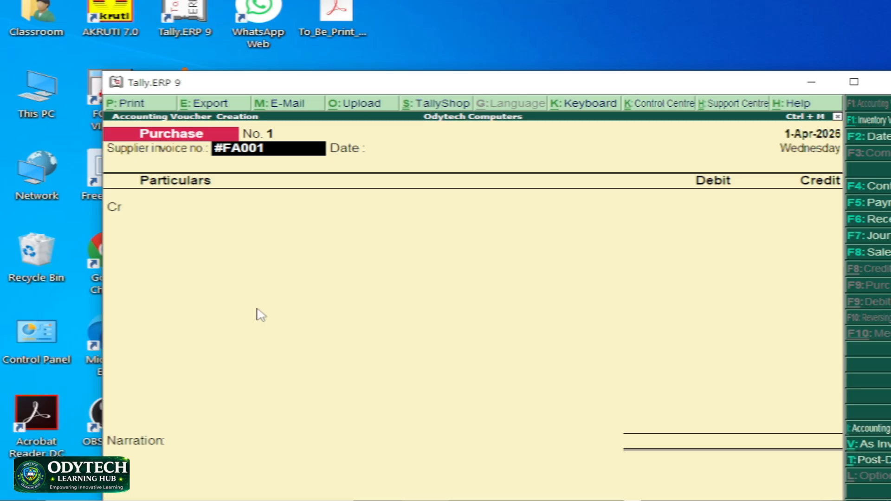
key(Return)
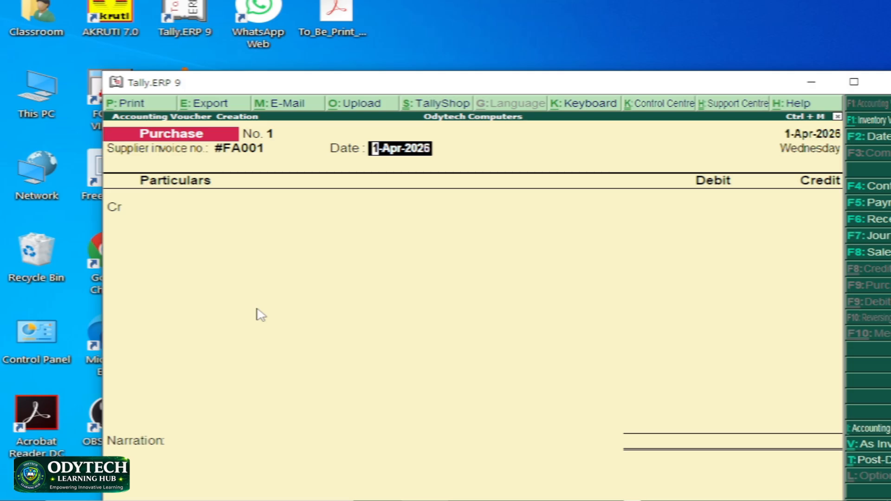
key(Return)
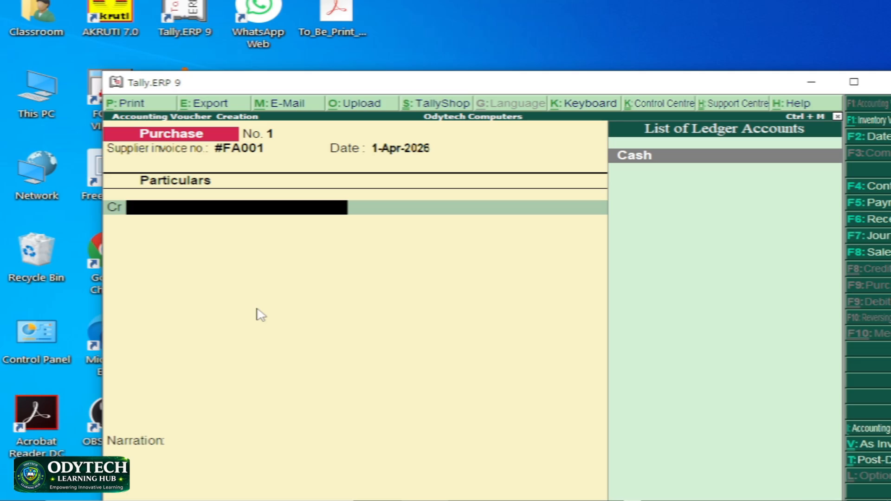
Step: Choose Cash as the purchase voucher's credit account, enter Maa as the supplier and accept the supplier's details
drag(699, 89, 486, 77)
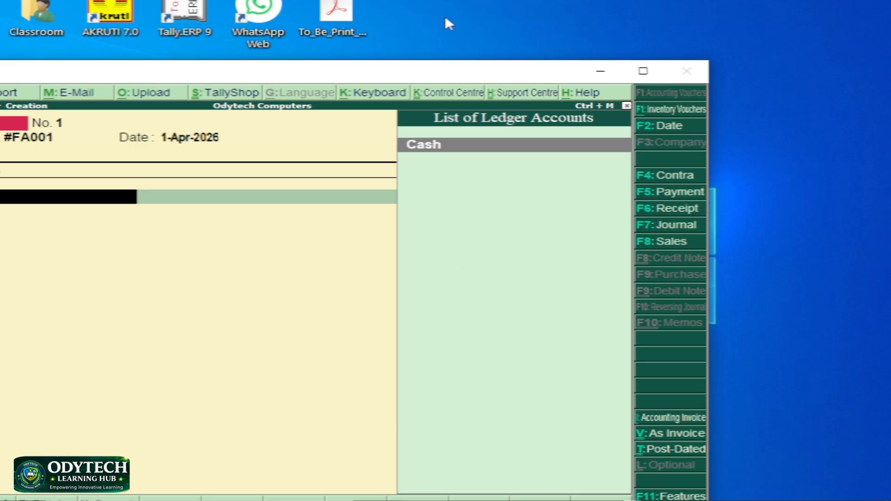
drag(420, 75, 618, 59)
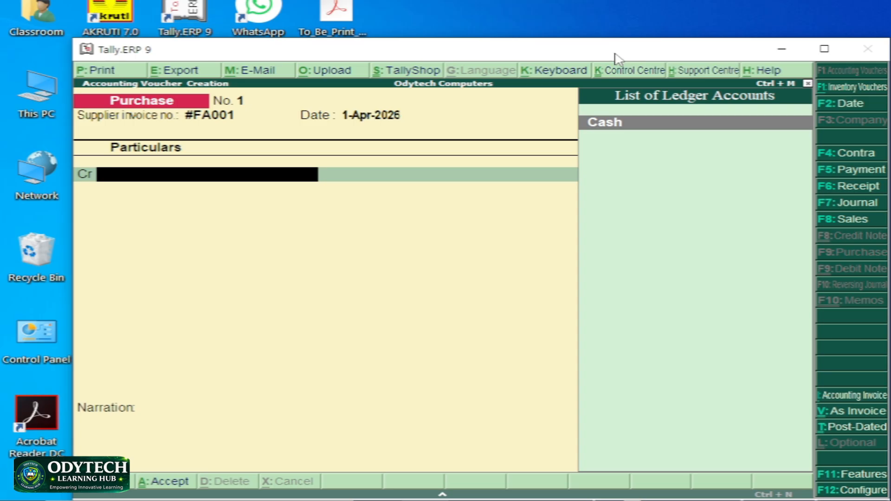
drag(506, 52, 593, 60)
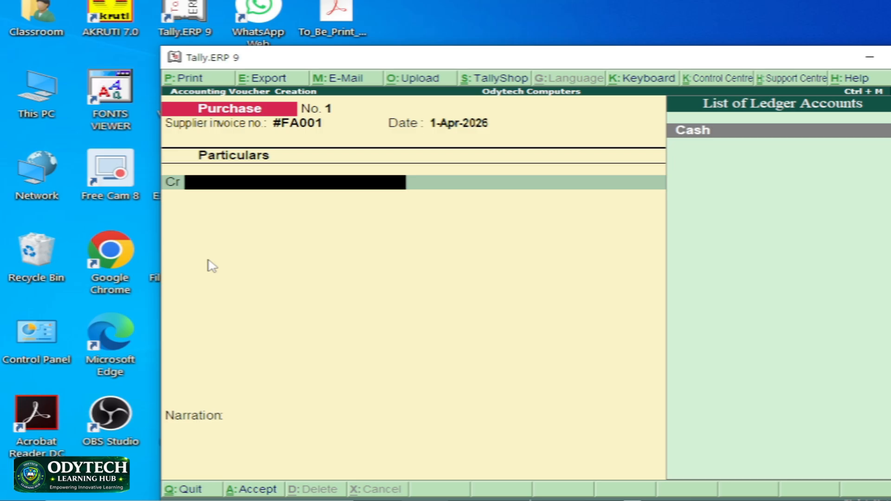
key(Return)
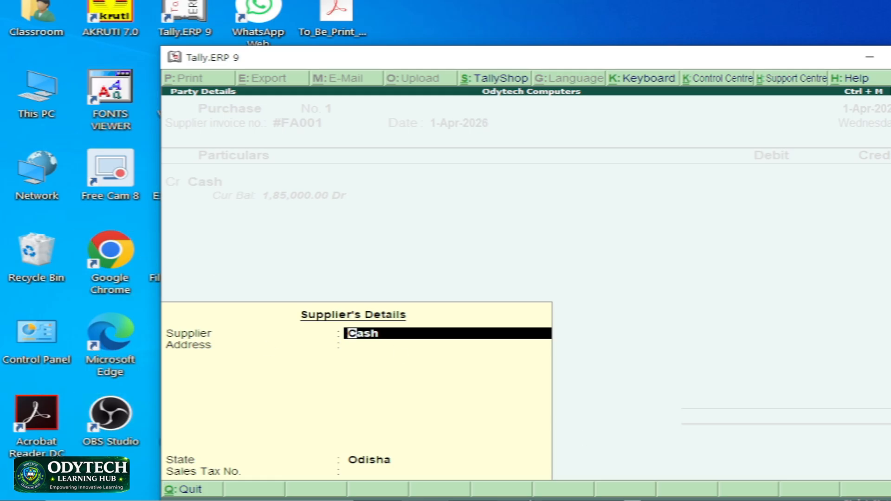
key(alt+Tab)
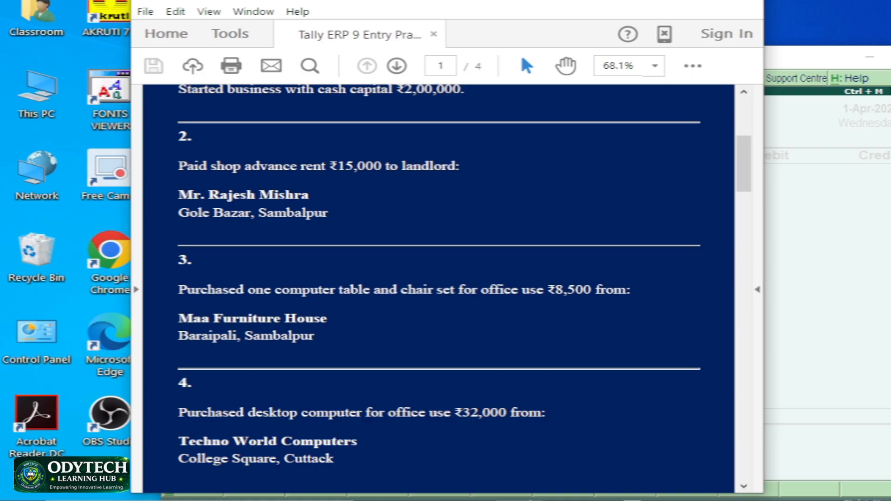
key(alt+Tab)
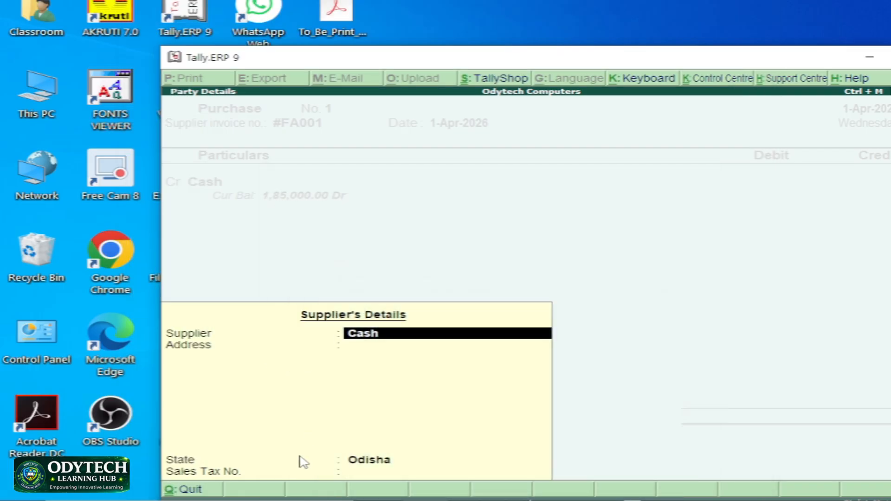
text(Maa)
drag(521, 64, 527, 21)
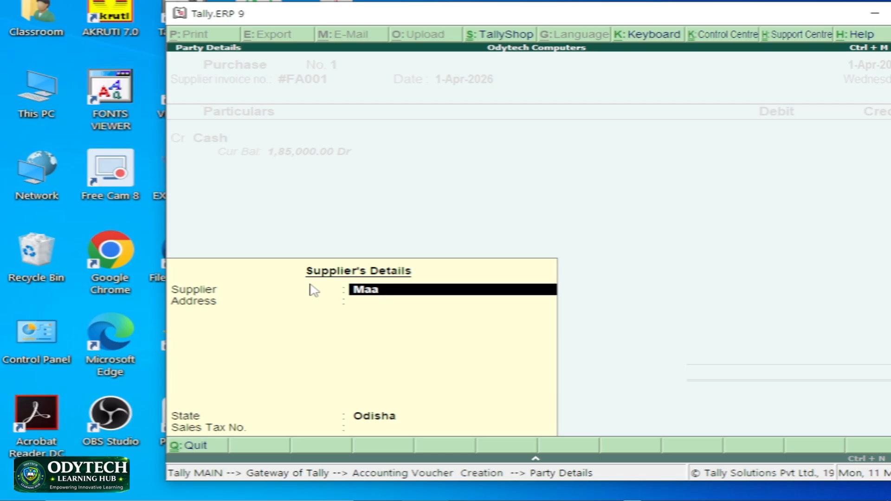
key(ctrl+a)
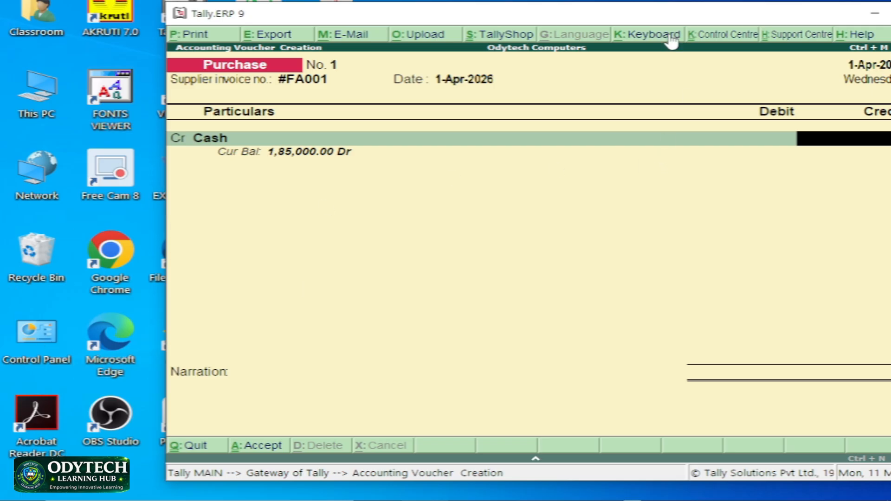
Step: Enter 15000 as the Cash credit amount and choose Purchase as the debit ledger
drag(624, 21, 454, 36)
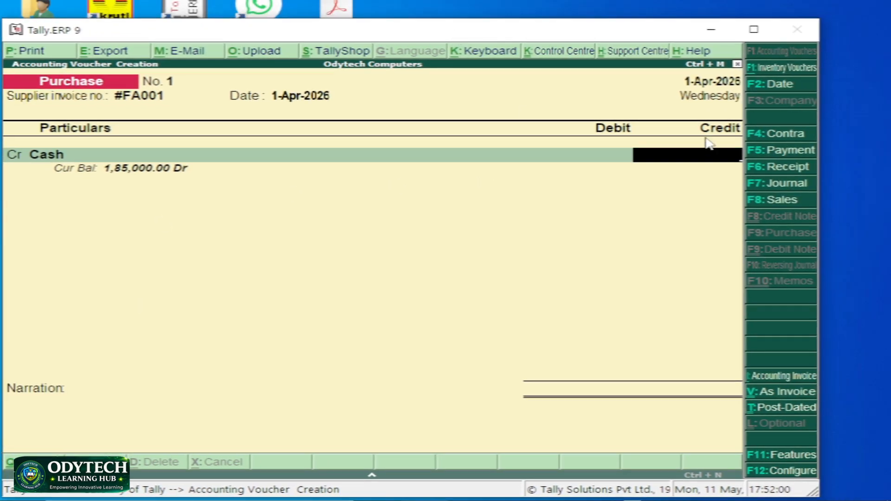
text(15000)
key(Return)
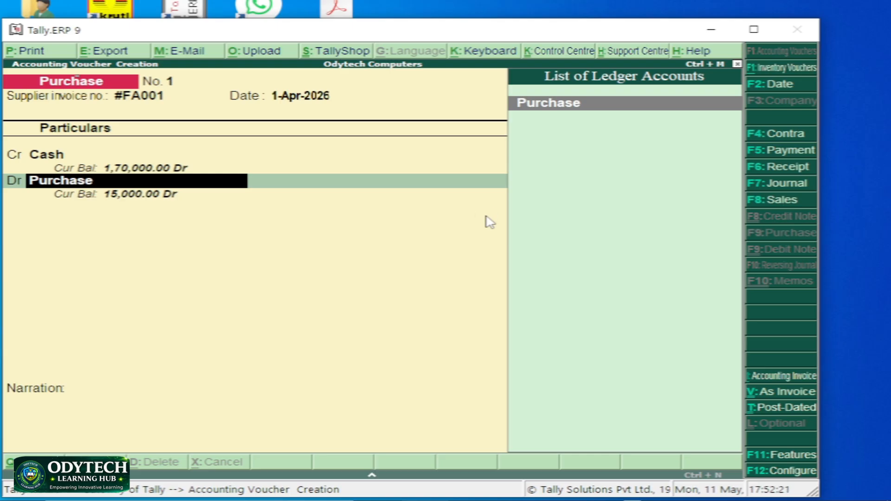
Step: Create a new ledger named Furniture from the debit line and place it under Fixed Assets
key(alt+c)
text(Furn)
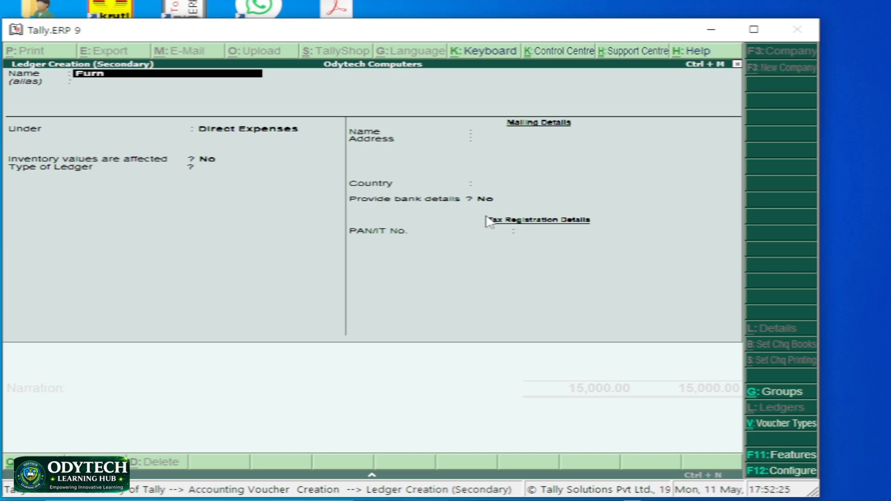
text(iture)
key(Return)
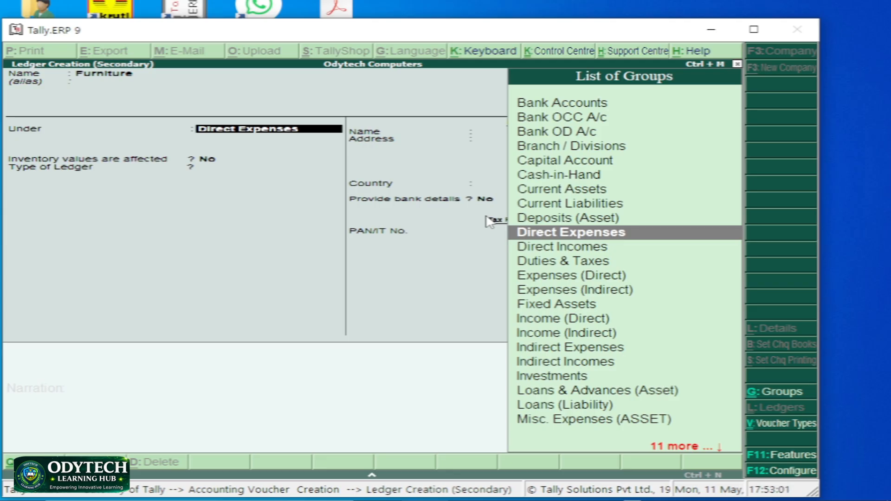
key(Down)
key(Down)
key(Down)
key(Down)
key(Down)
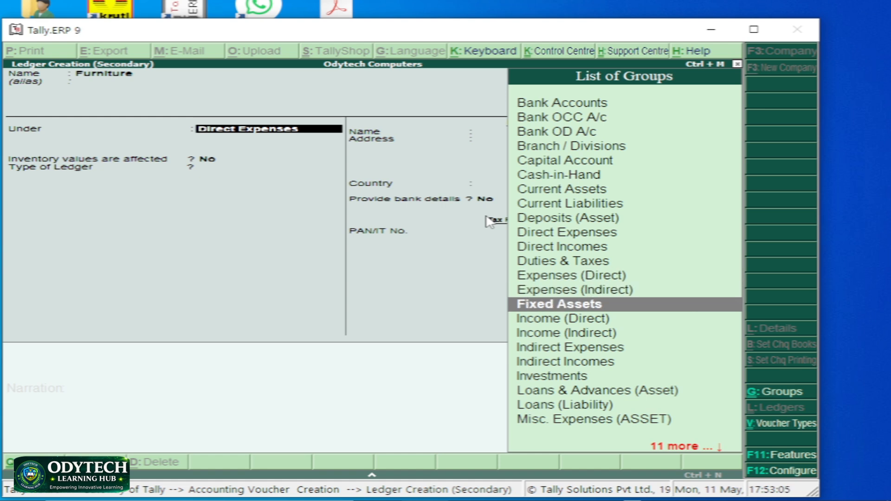
key(Return)
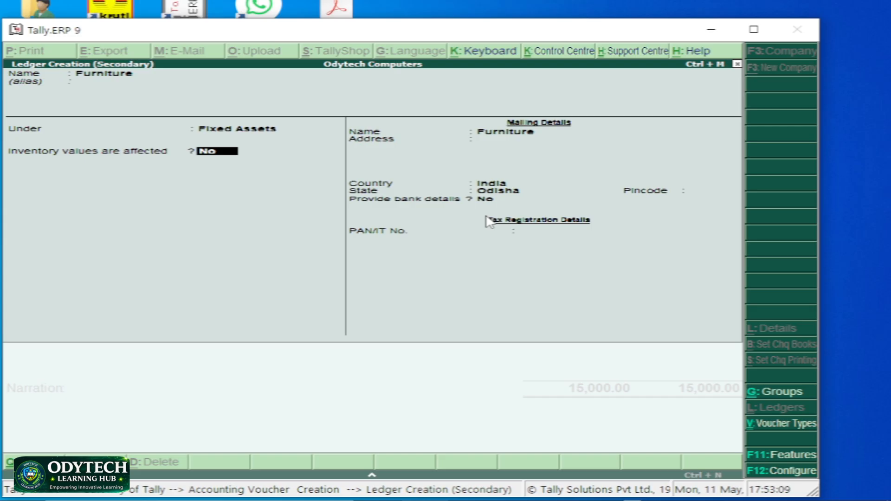
Step: Keep inventory values affected at No, accept the default mailing details and save the Furniture ledger
key(Return)
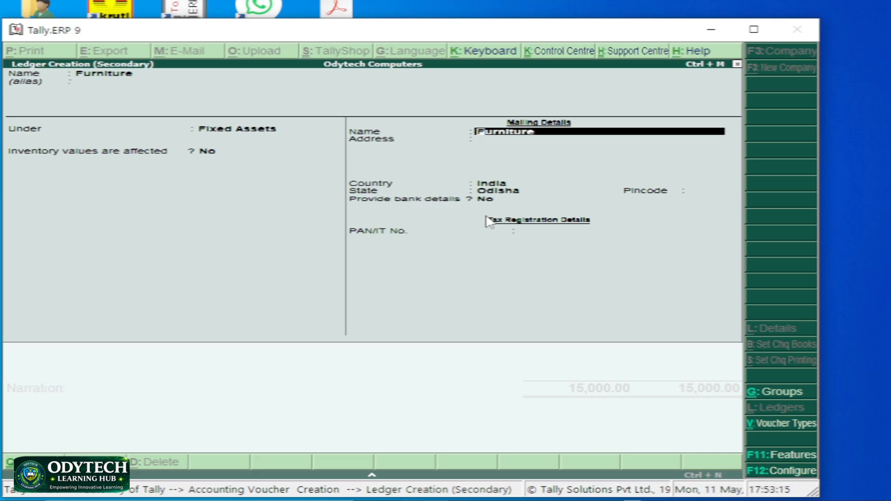
key(Return)
key(Return)
key(ctrl+a)
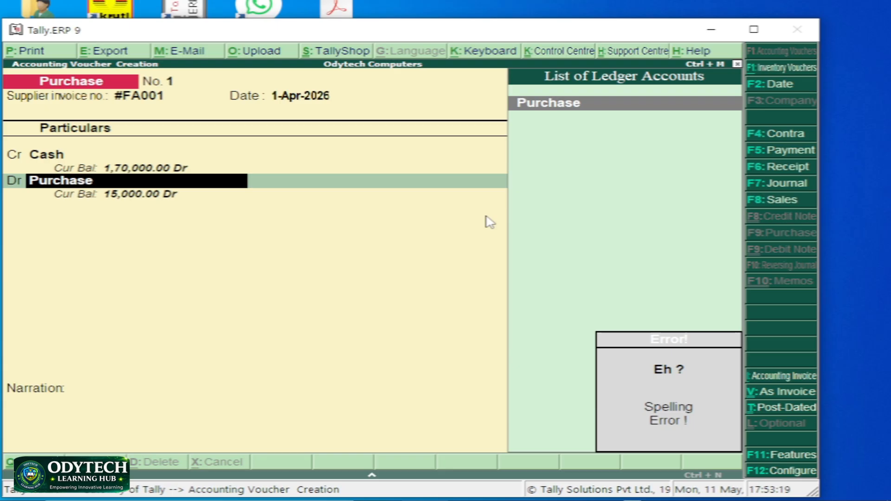
Step: Clear the Purchase ledger name from the voucher's debit line
key(BackSpace)
key(BackSpace)
key(BackSpace)
key(BackSpace)
key(BackSpace)
key(BackSpace)
key(BackSpace)
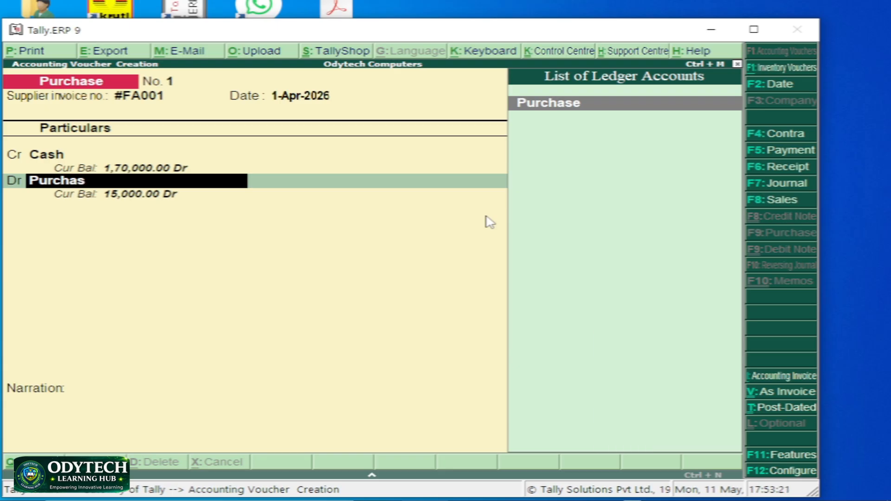
key(BackSpace)
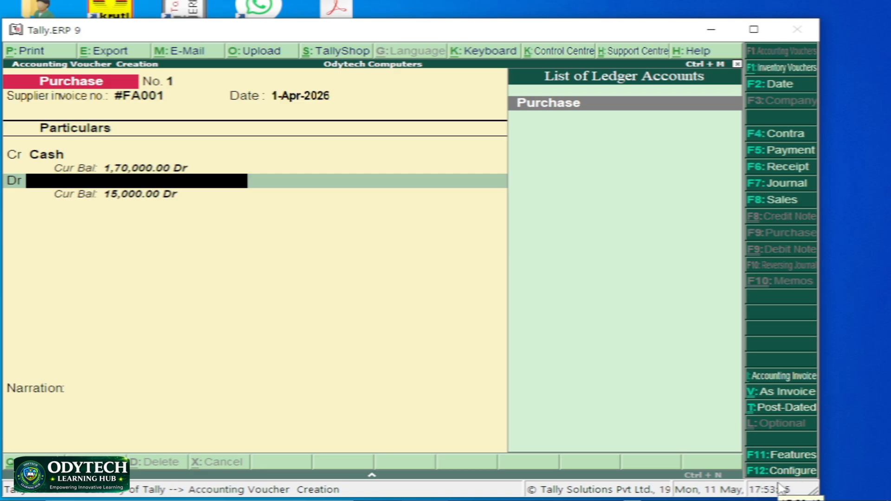
Step: Set Allow expenses/fixed assets in purchase vouchers to Yes in the advanced purchase configuration and save the settings
key(F12)
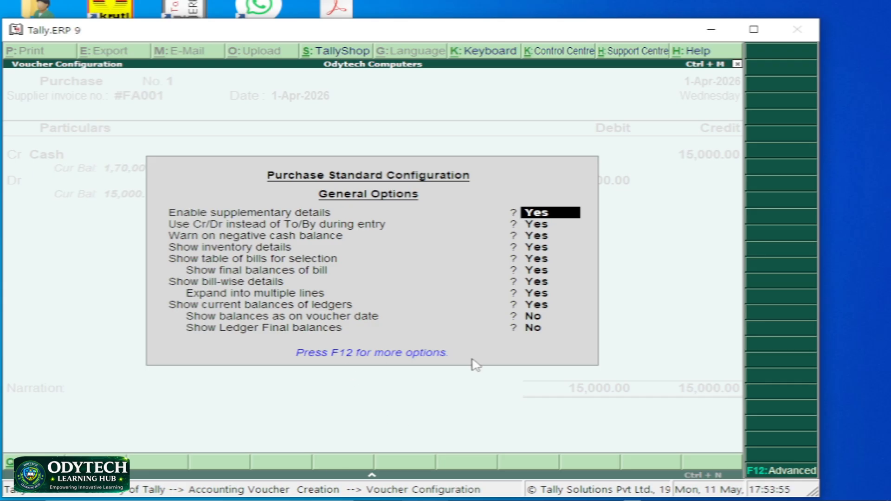
key(F12)
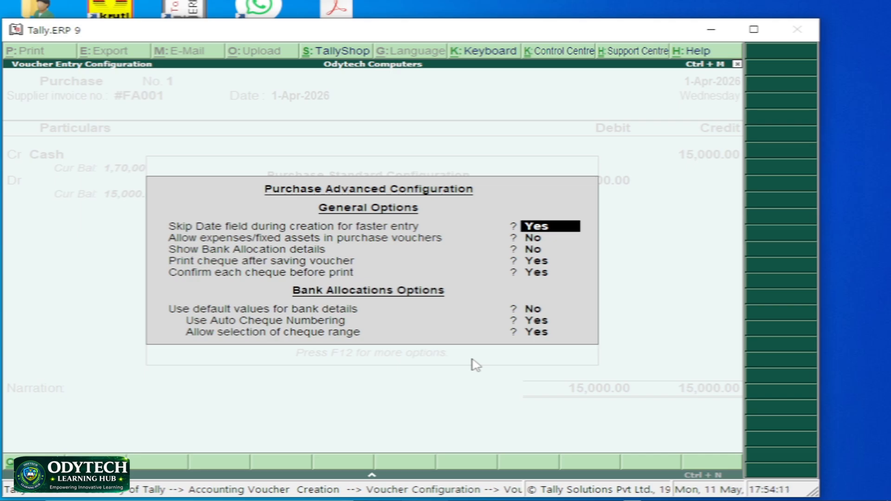
key(Return)
text(y)
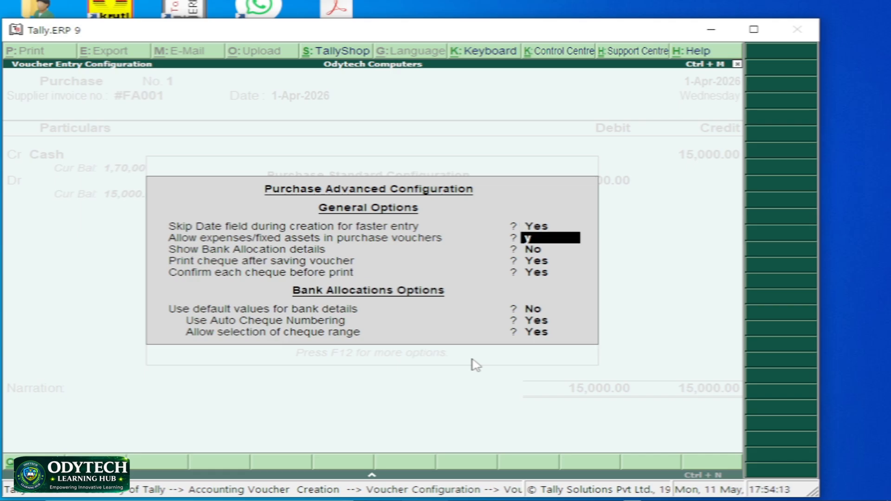
key(Return)
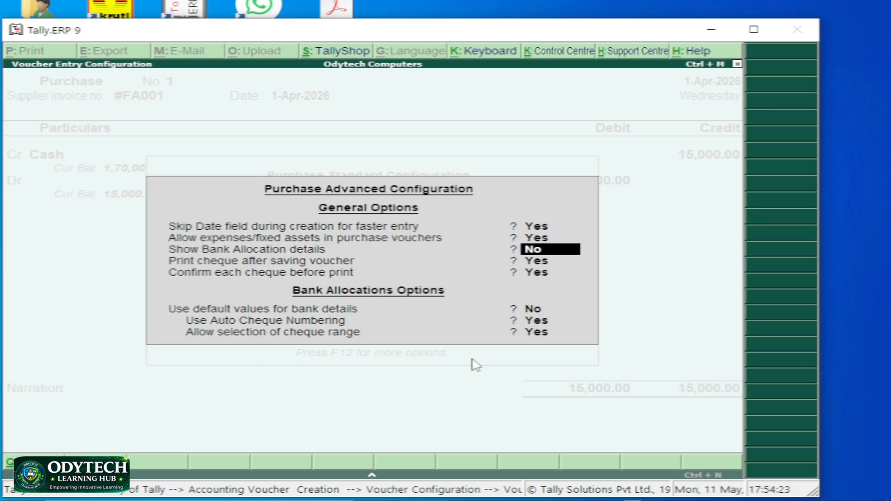
key(ctrl+a)
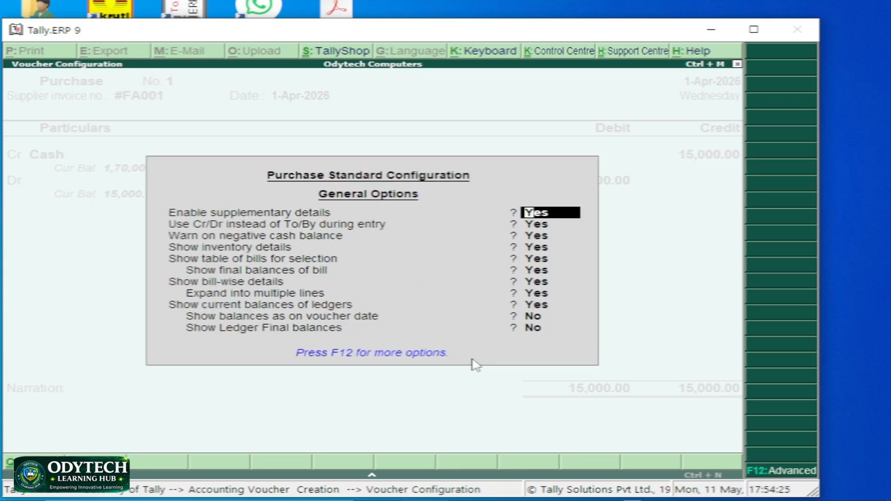
key(ctrl+a)
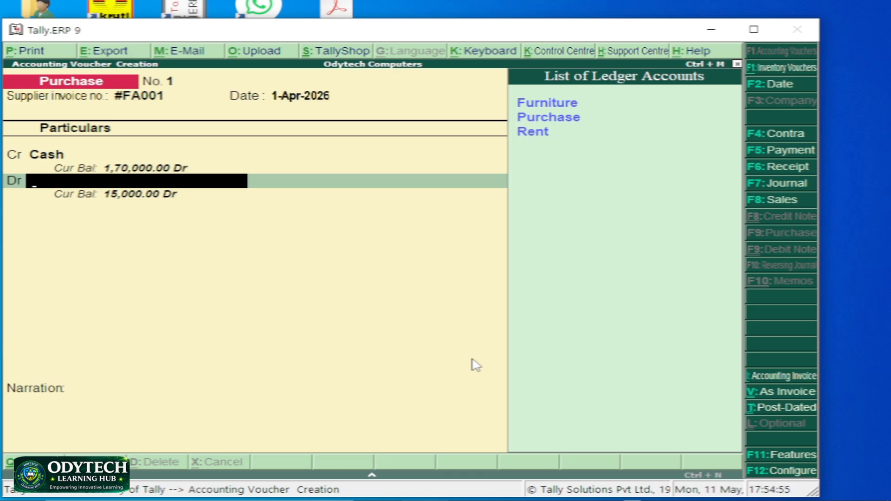
Step: Debit the Furniture ledger with 15,000.00, leave the narration blank, save the purchase voucher and quit voucher entry
key(Down)
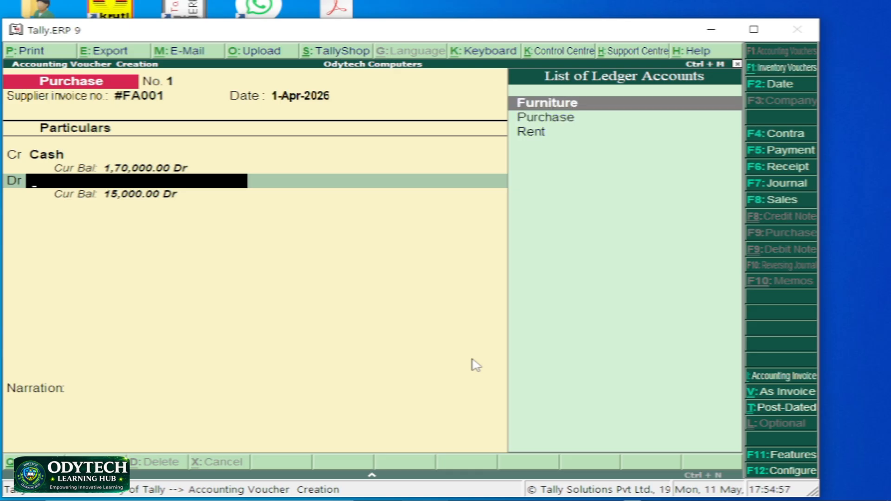
key(Return)
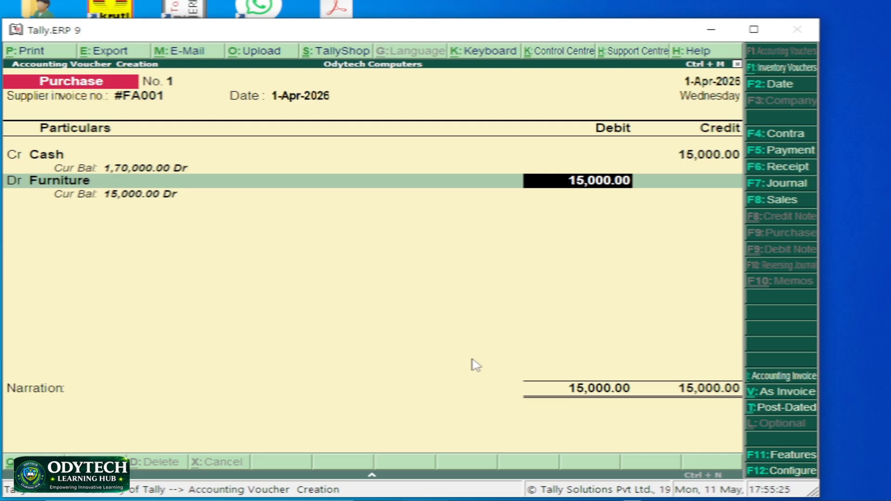
key(Return)
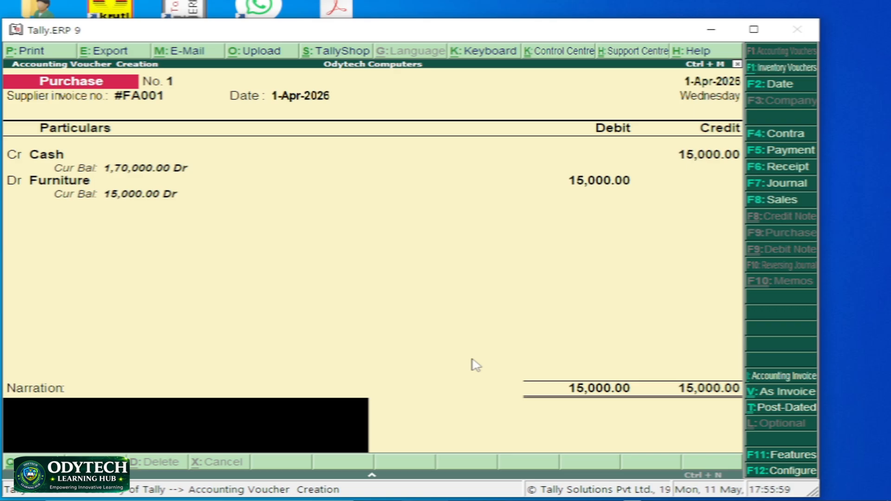
key(Return)
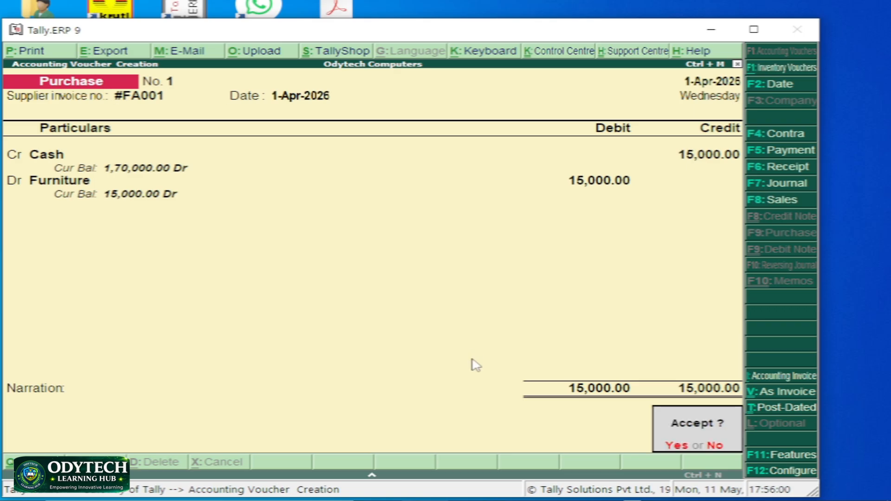
key(y)
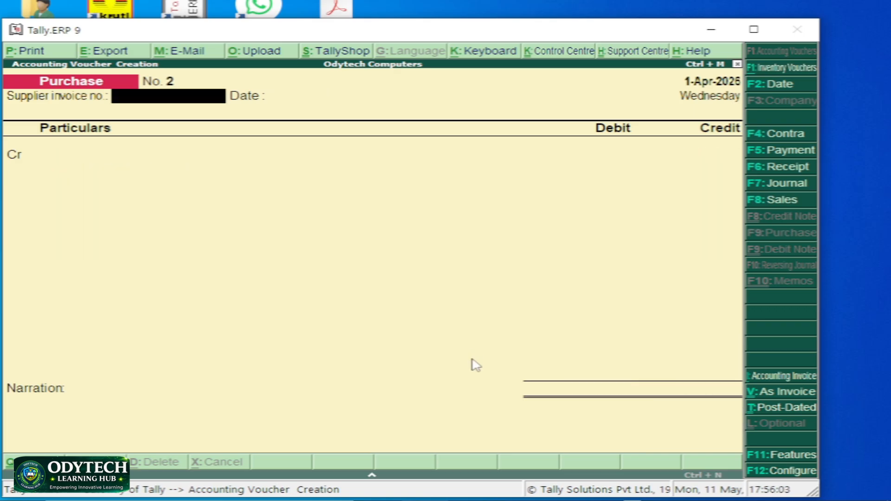
key(Escape)
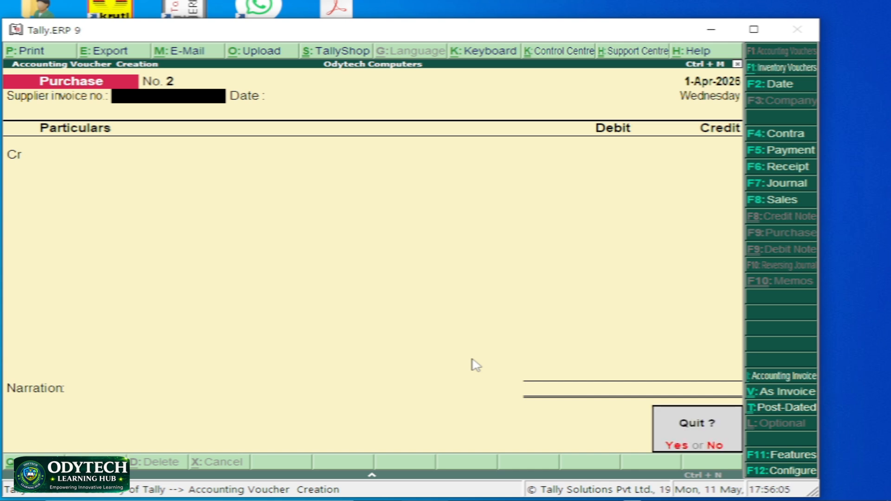
key(y)
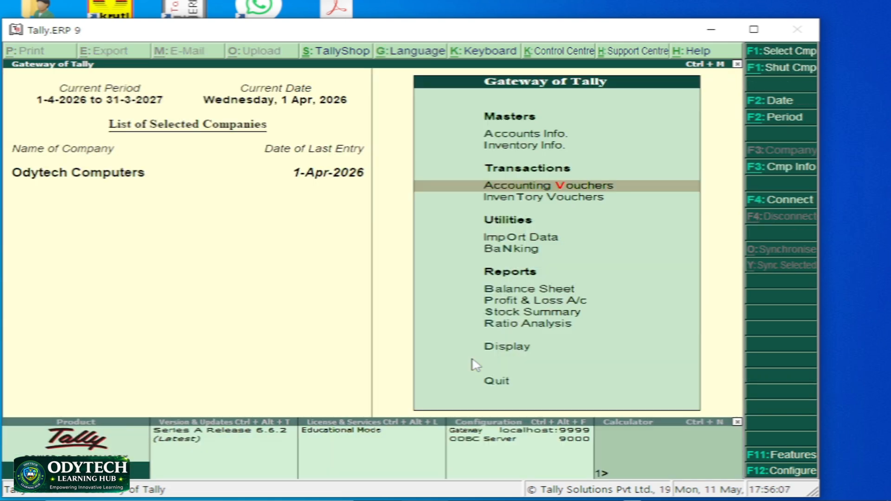
Step: Open the Balance Sheet report from the Gateway of Tally
key(Down)
key(Down)
key(Down)
key(Down)
key(Down)
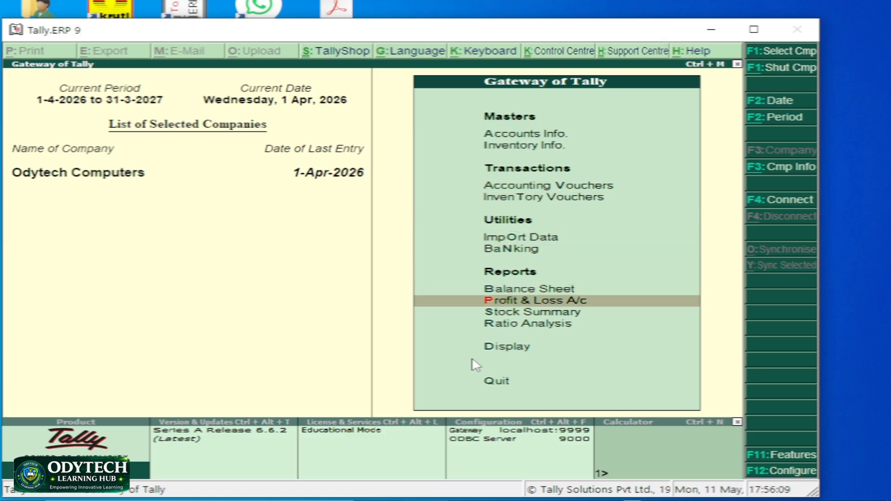
key(Up)
key(Return)
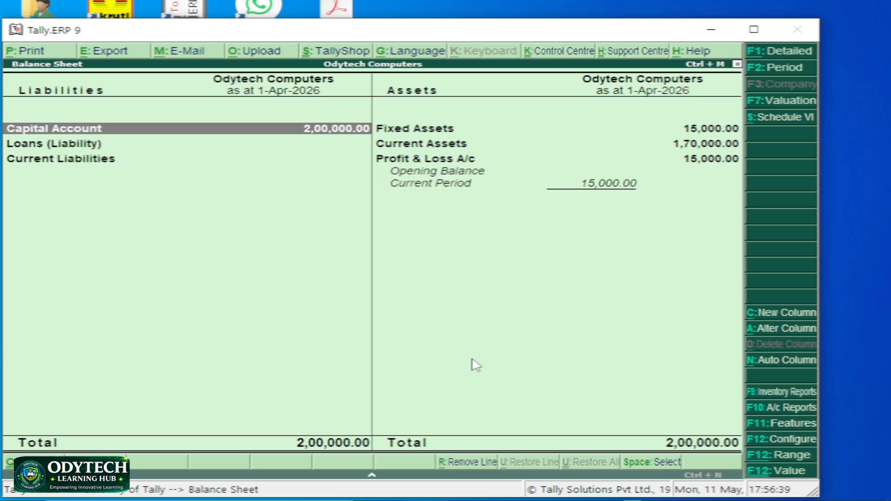
Step: Drill down from the Balance Sheet's assets side into the Profit & Loss A/c
key(Down)
key(Right)
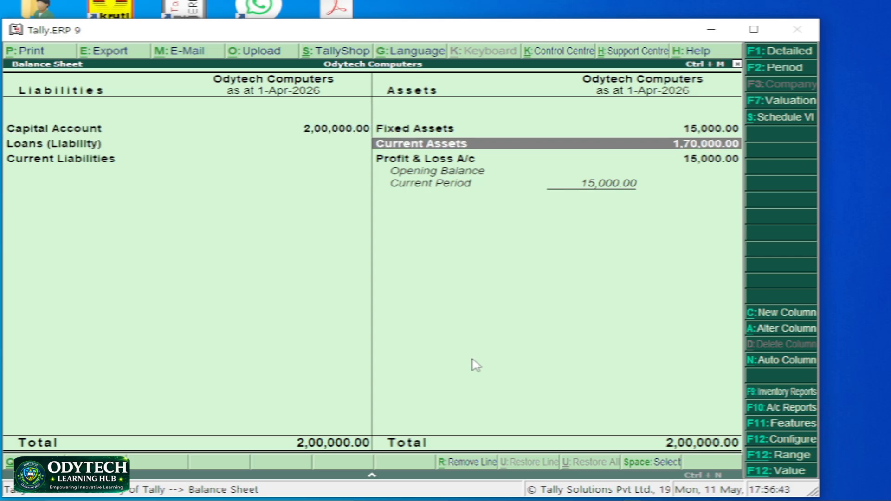
key(Down)
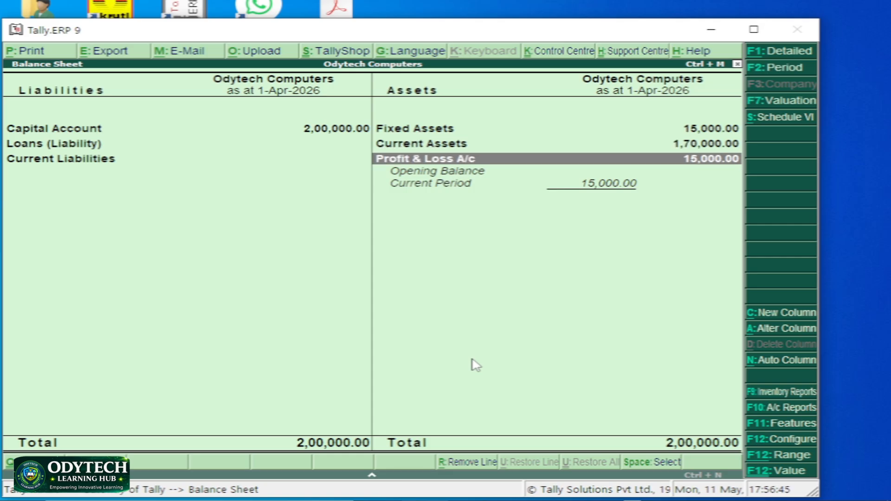
key(Return)
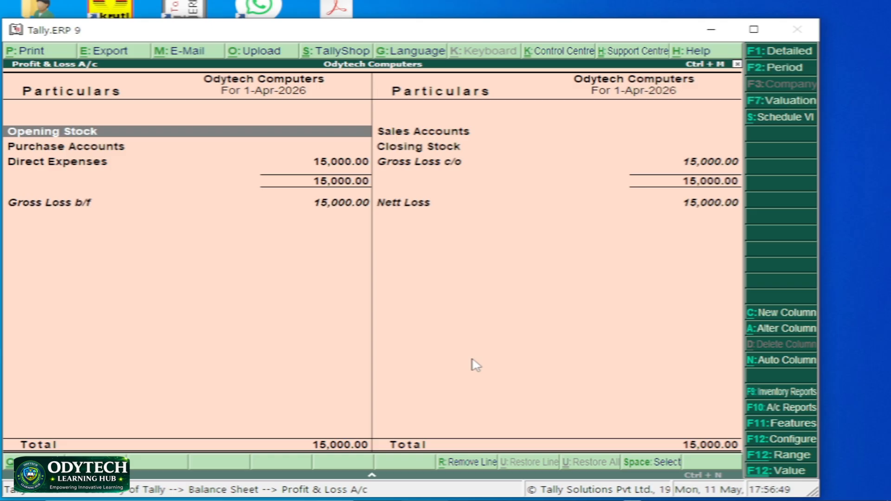
Step: Drill down through Direct Expenses, the Rent ledger and April to open the Cash payment voucher
key(Right)
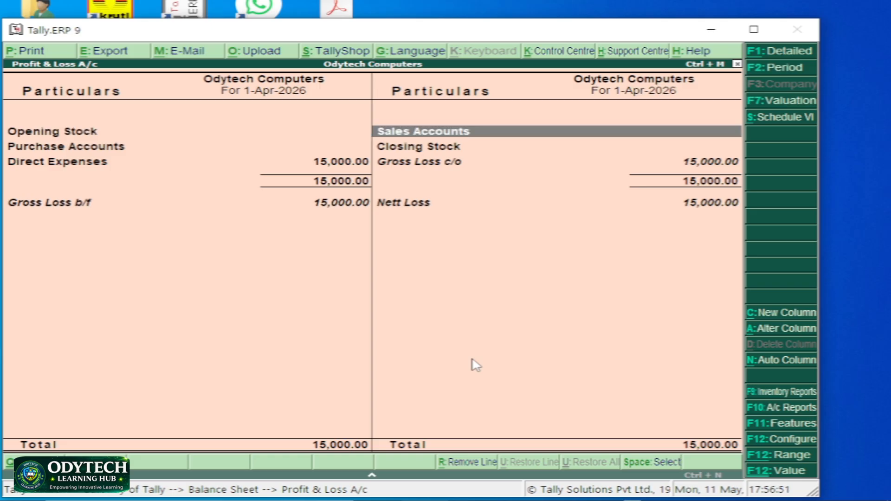
key(Left)
key(Down)
key(Down)
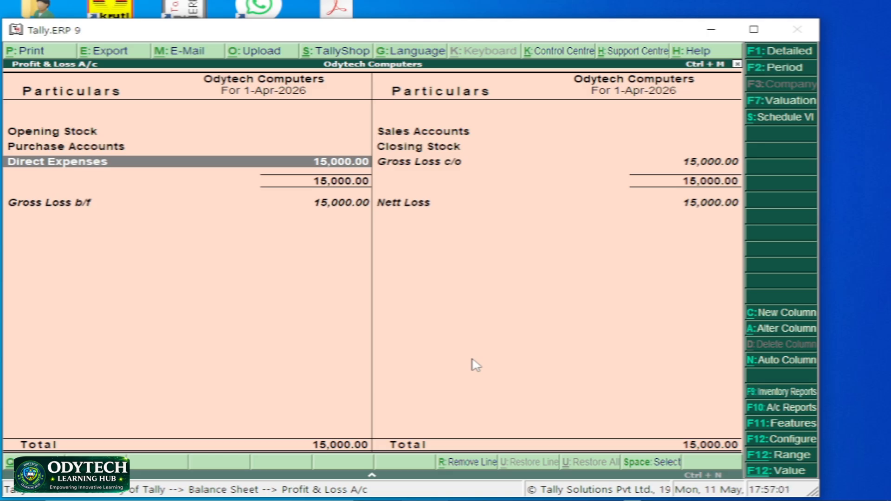
key(Return)
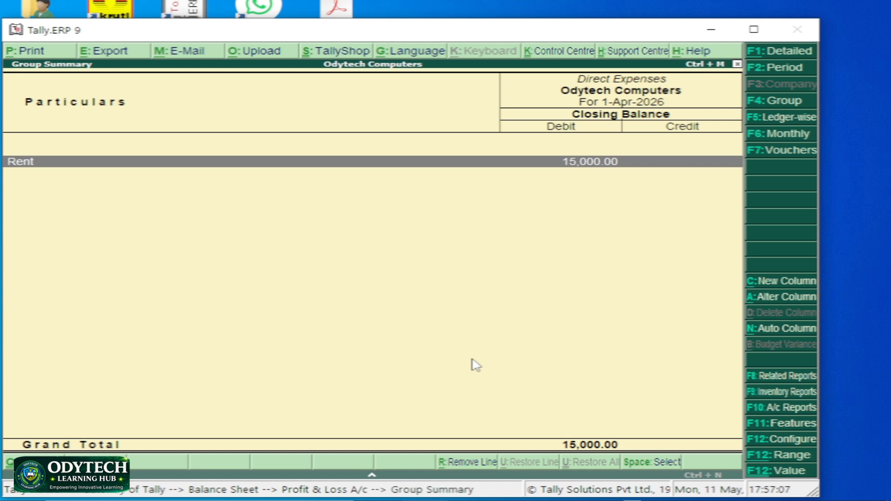
key(Return)
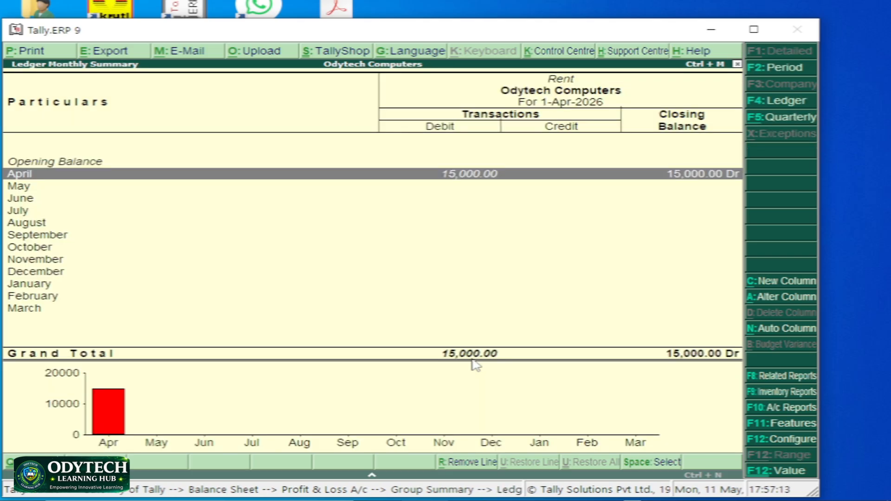
key(Return)
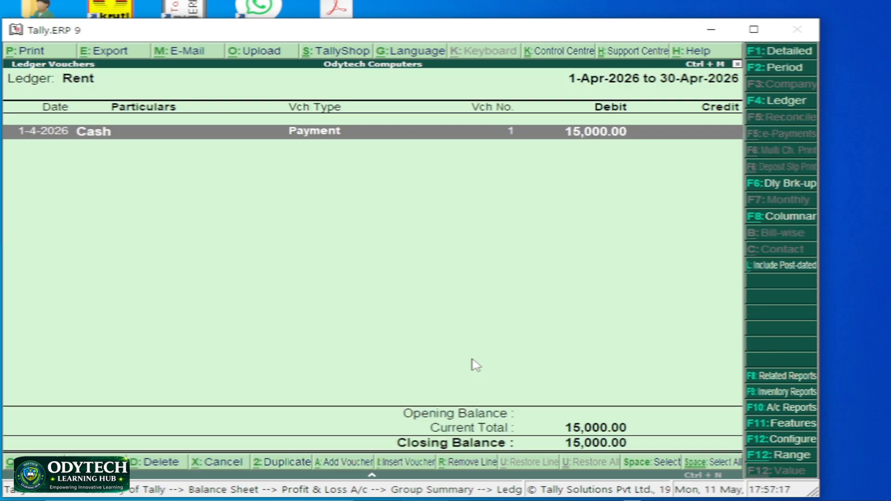
key(Return)
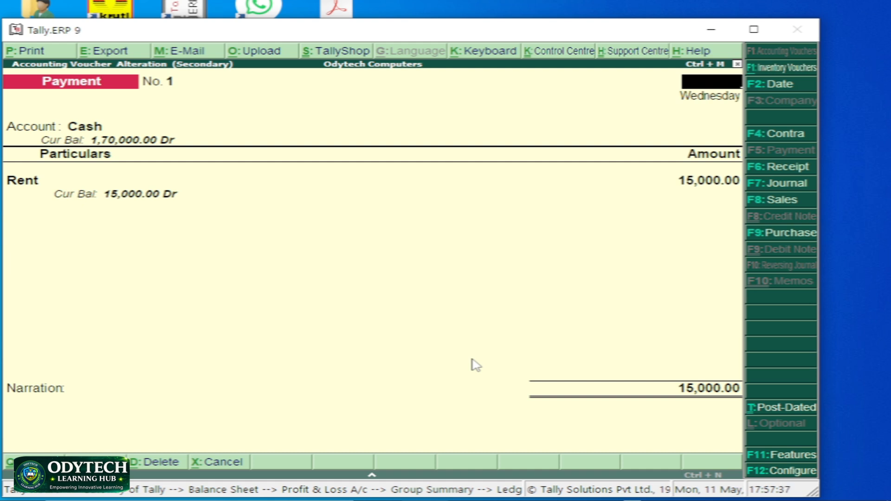
Step: Close the payment voucher without changes and back out of all open reports to the Gateway of Tally
key(Escape)
key(y)
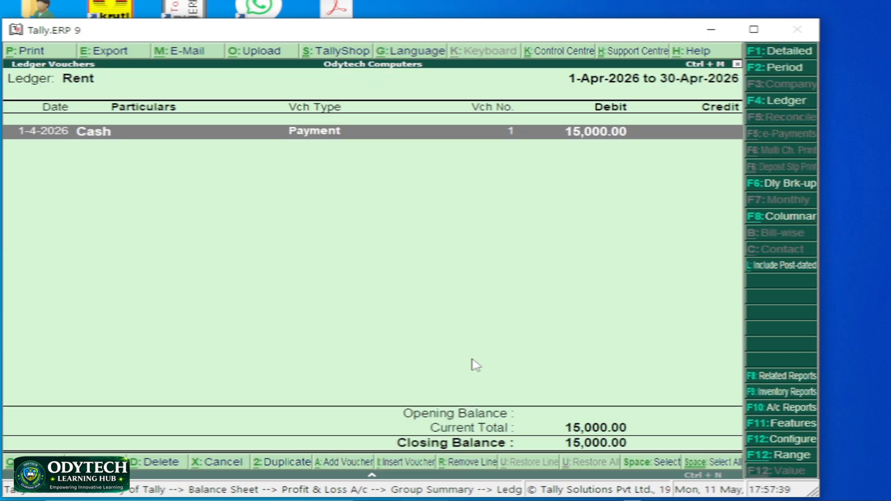
key(Escape)
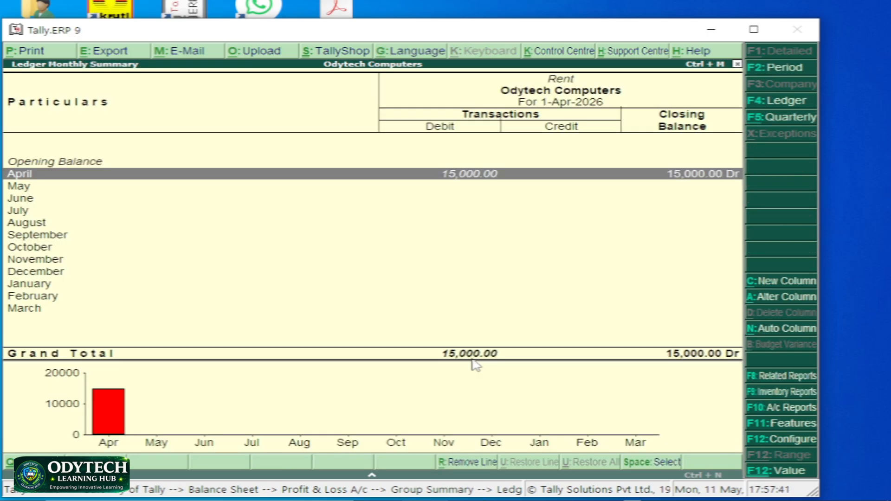
key(Escape)
key(Escape)
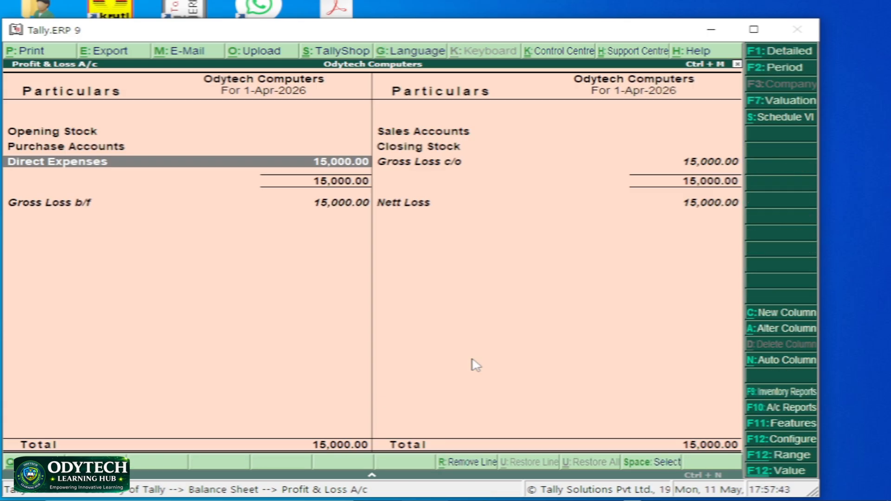
key(Escape)
key(Escape)
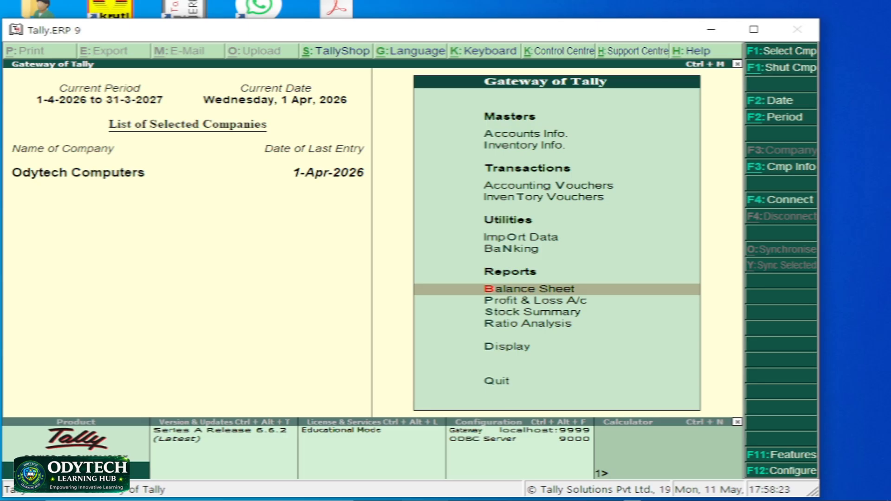
Step: Switch to the practice assignment PDF and read the next purchase transactions from number 4 onward
key(alt+Tab)
scroll(316, 265, down, 5)
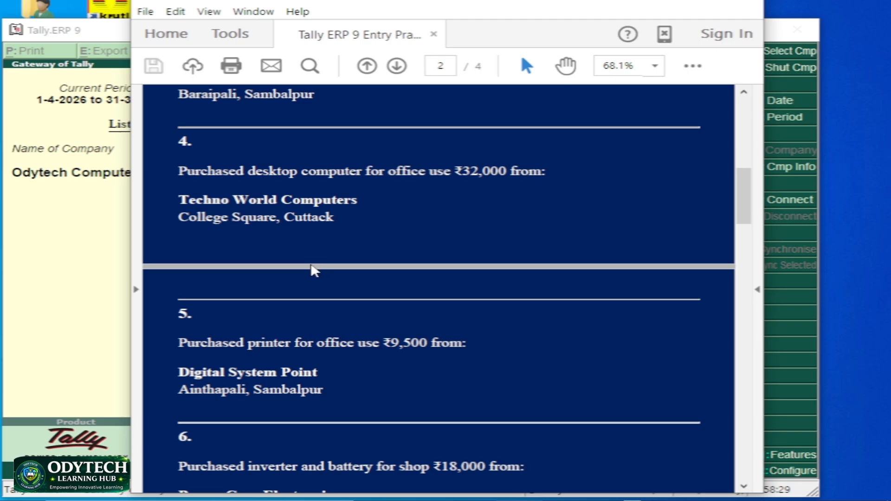
scroll(291, 277, down, 2)
scroll(291, 277, down, 1)
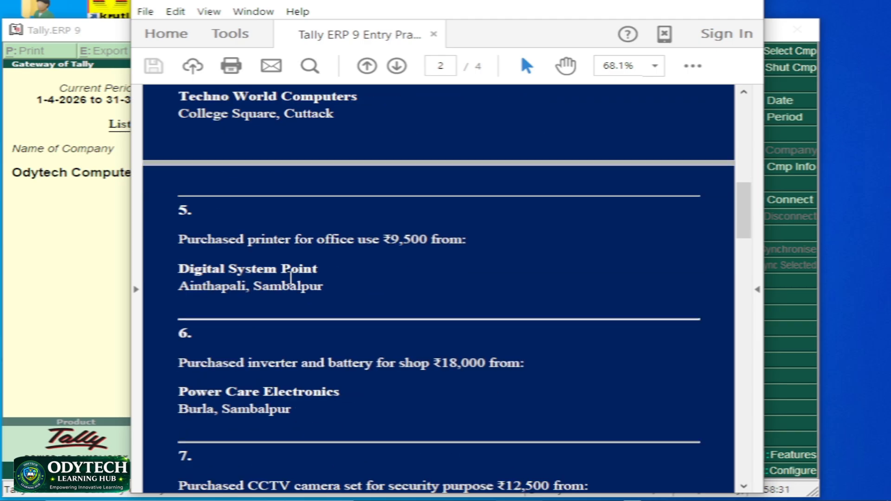
scroll(292, 281, down, 1)
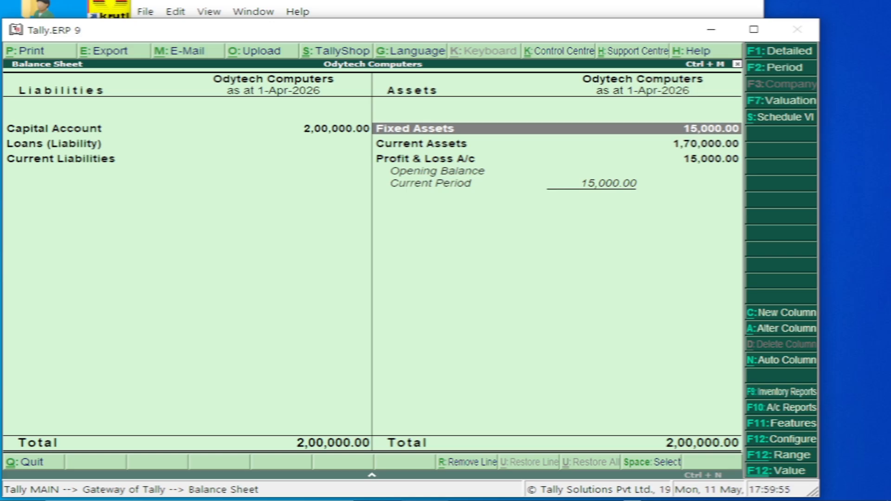
Step: Close the Balance Sheet and open the Cash/Bank Book summary from the account books
key(Escape)
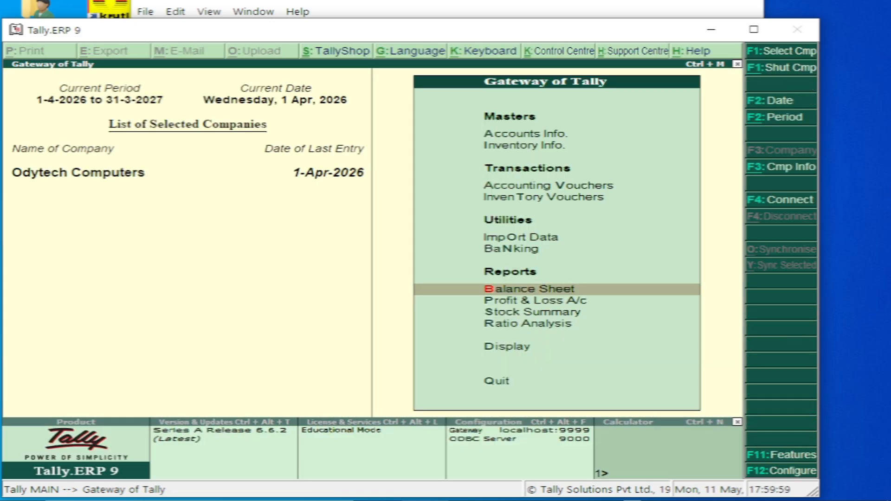
key(Down)
key(Down)
key(Down)
key(Down)
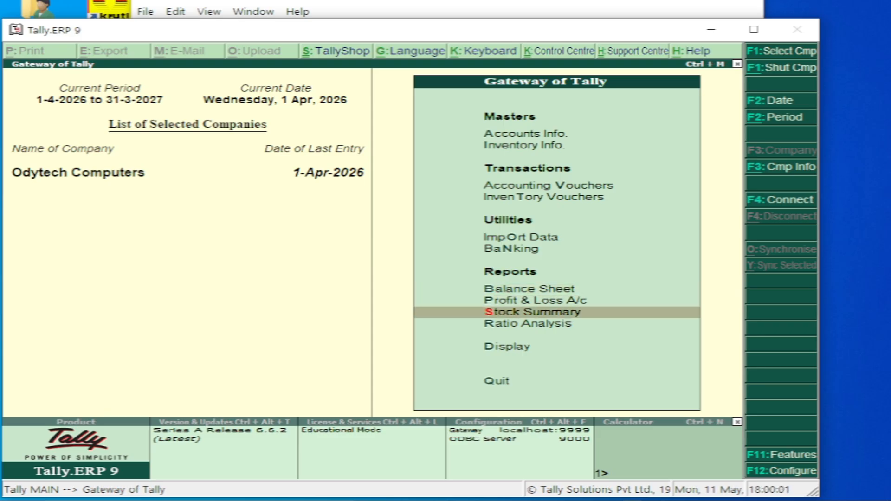
key(Return)
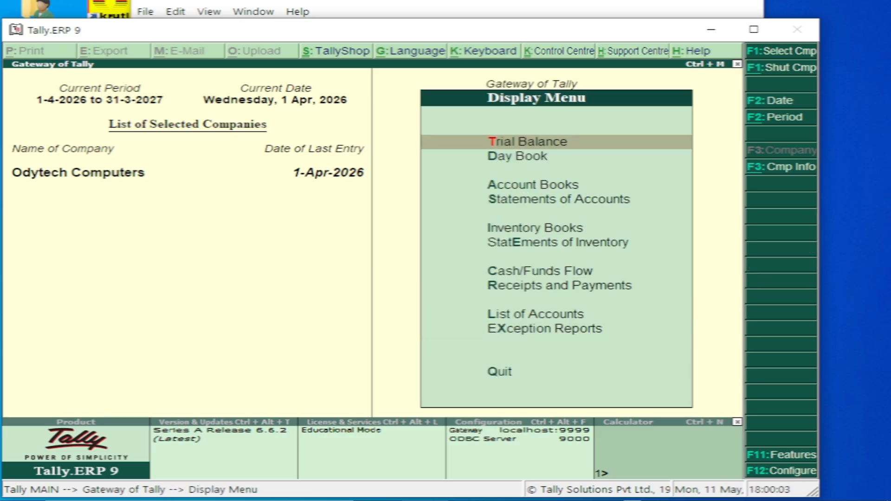
key(Down)
key(Down)
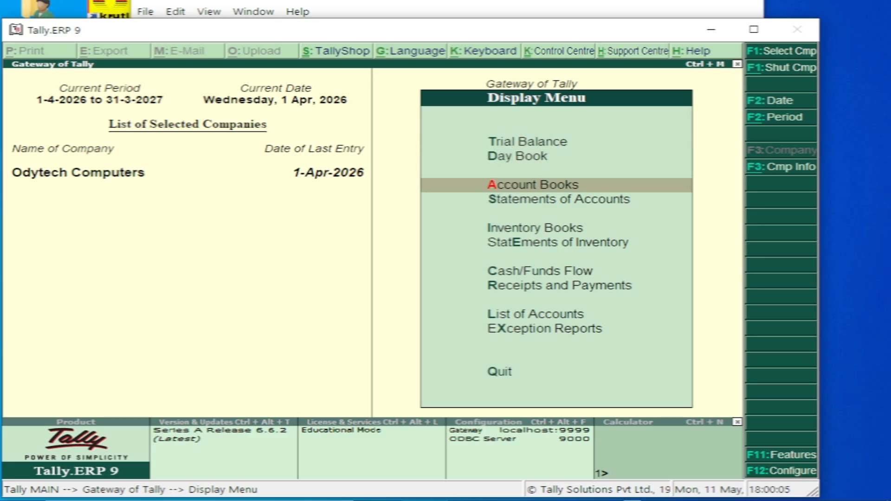
key(Return)
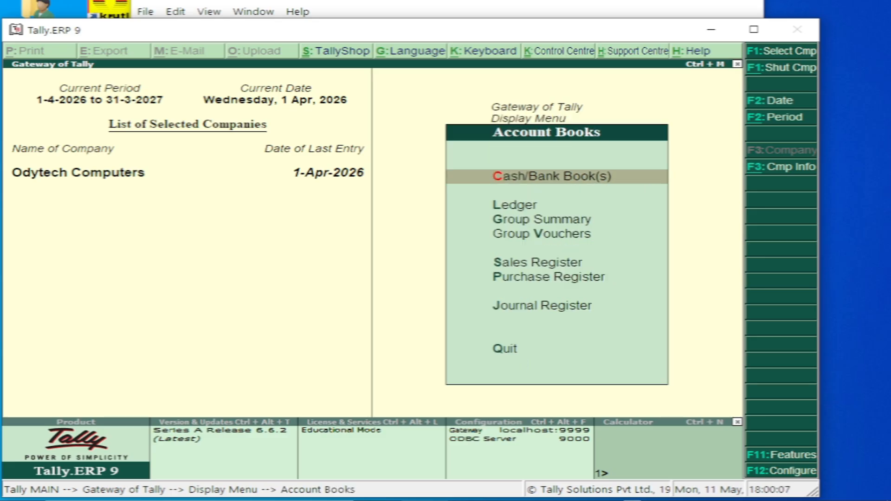
key(Return)
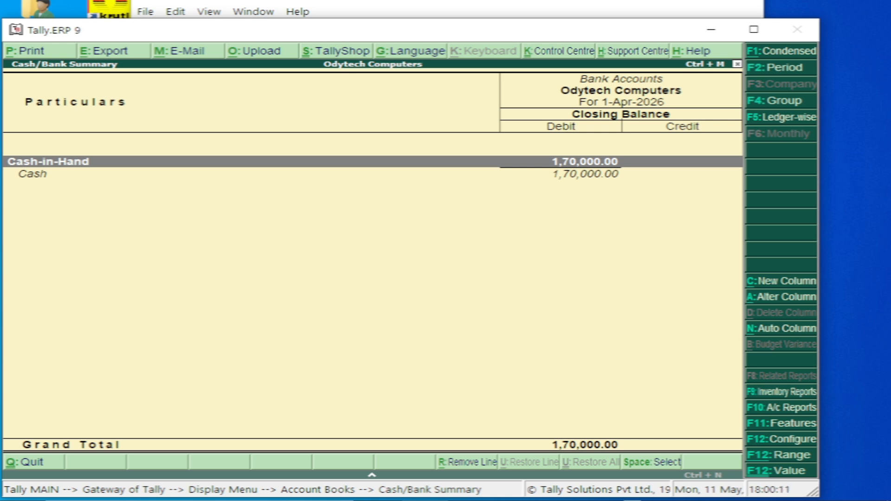
Step: Drill down through the Cash ledger's April vouchers and open the Furniture purchase voucher for alteration
key(Down)
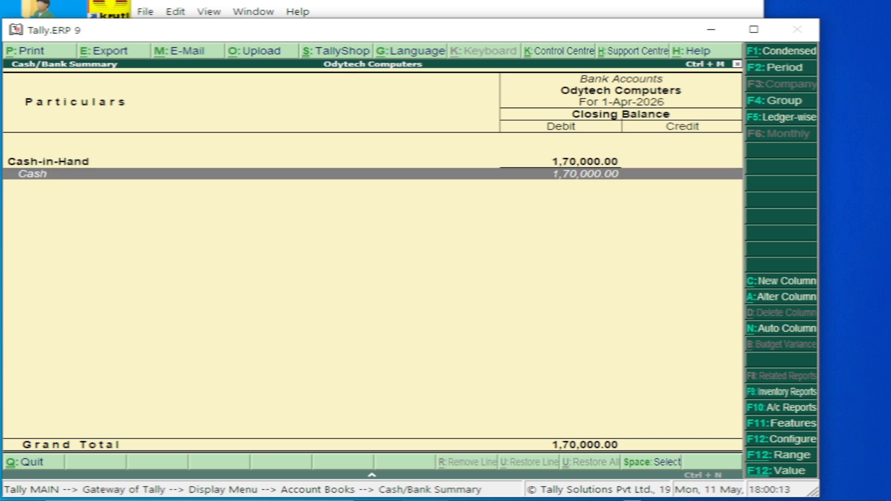
key(Return)
key(Return)
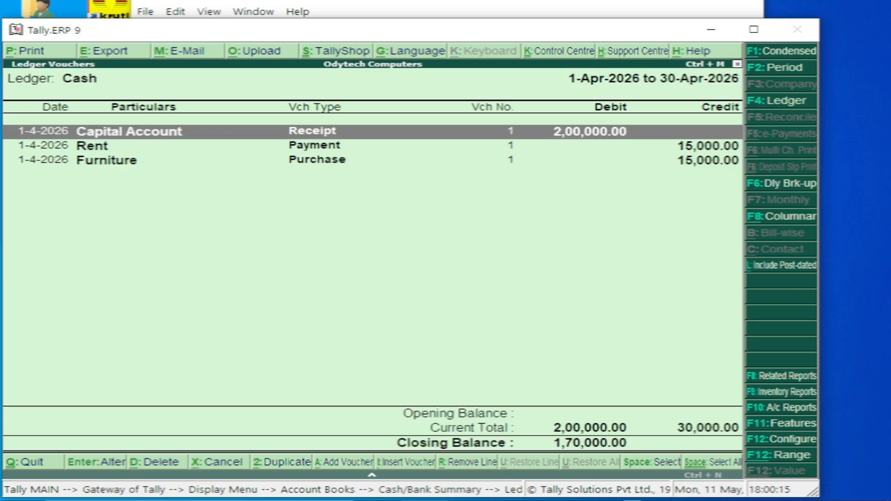
key(Down)
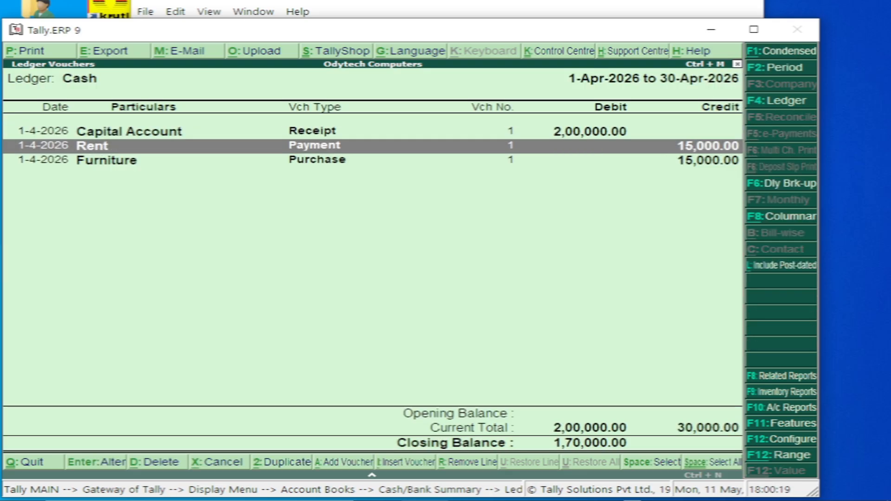
key(Down)
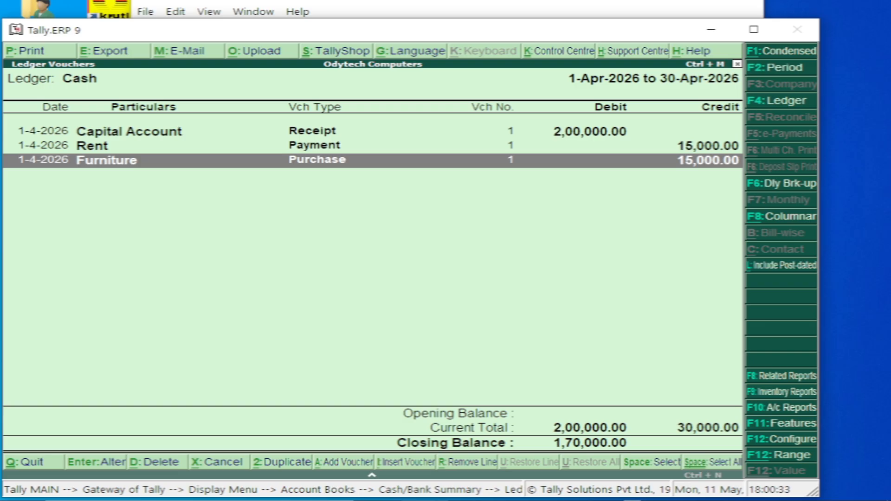
key(Return)
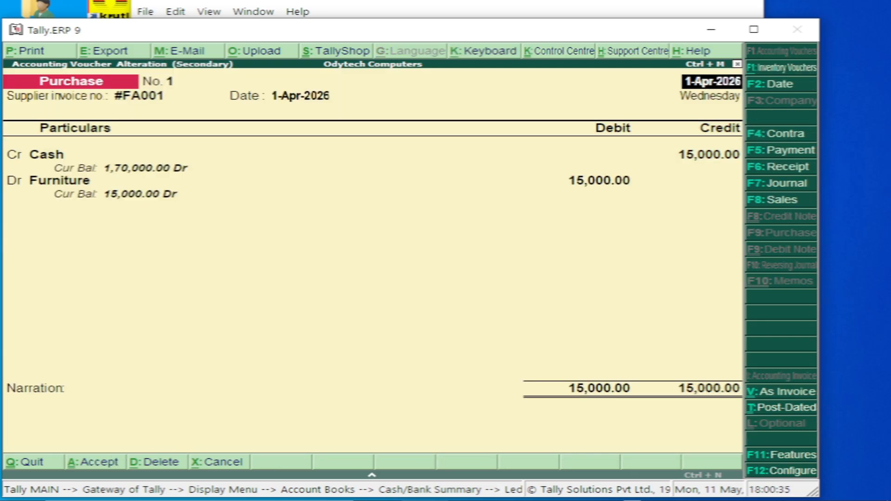
Step: Set the Furniture purchase voucher's cash credit and matching furniture debit to 8,500, keep the other details, and save it
key(Return)
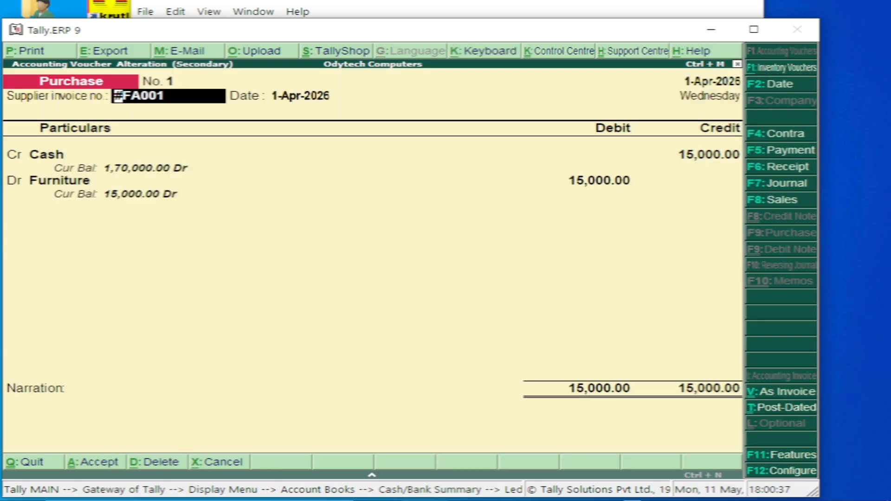
key(Return)
key(Return)
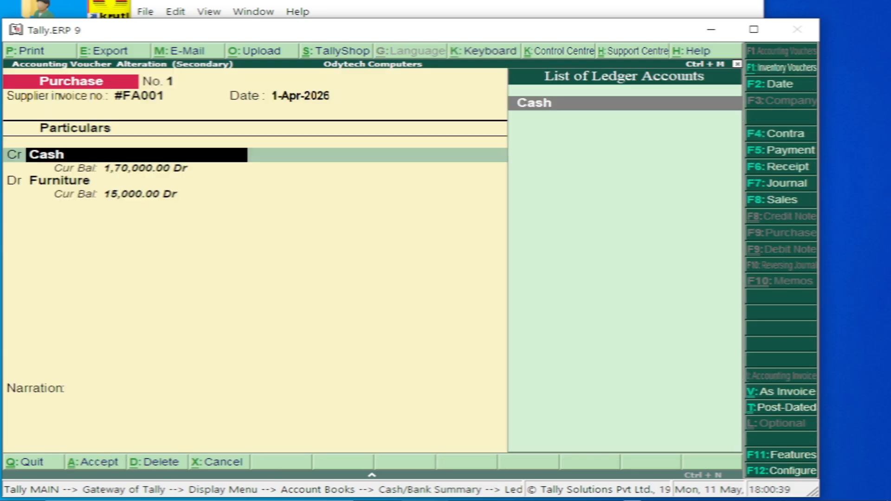
key(Return)
key(Return)
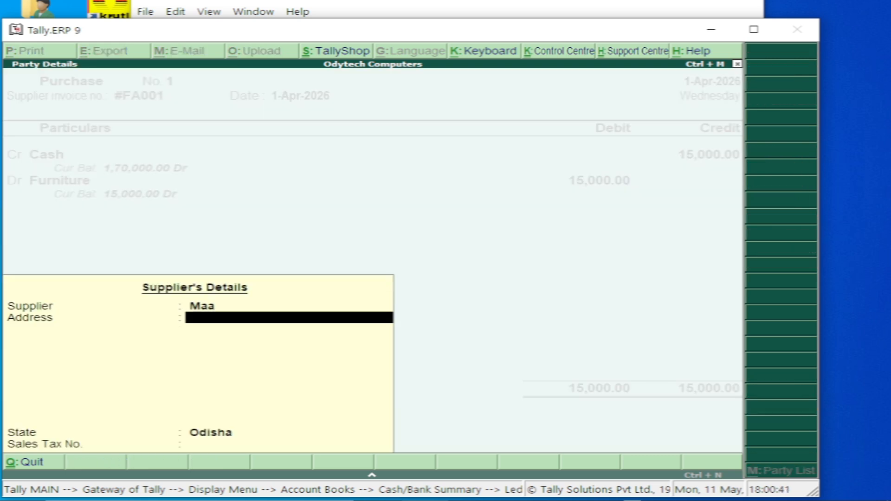
key(ctrl+a)
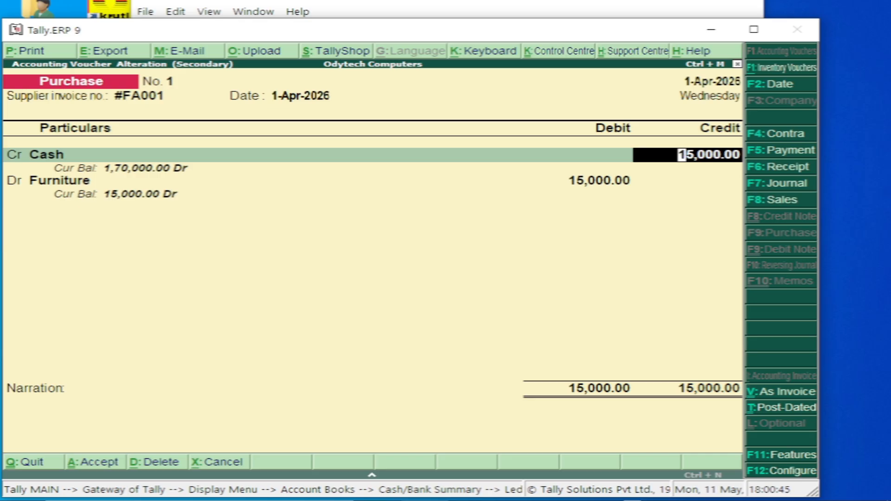
text(8500)
key(Return)
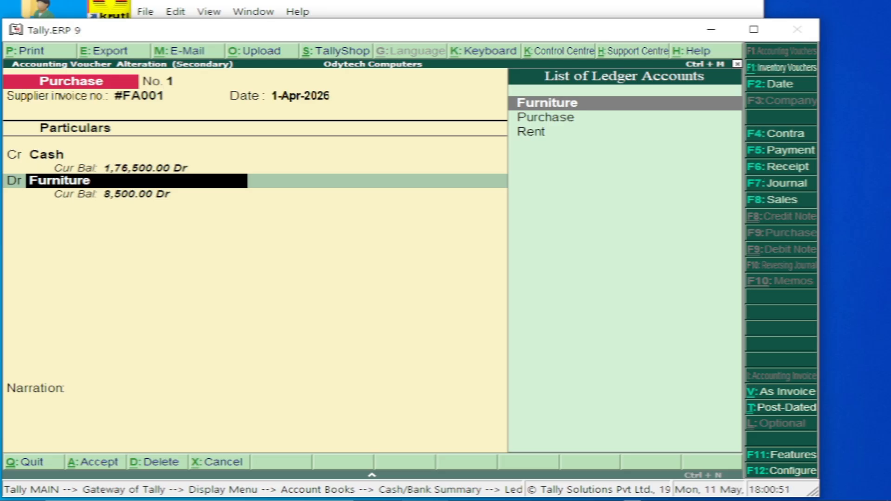
key(Return)
key(Return)
key(Return)
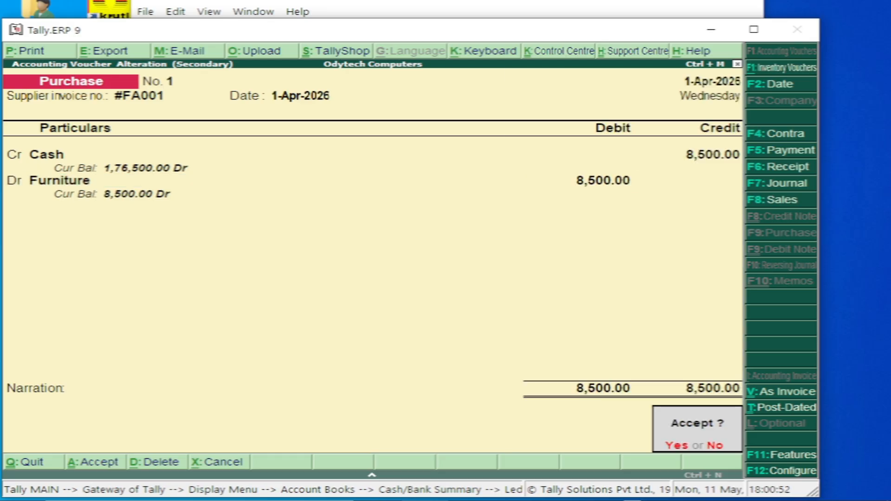
key(Return)
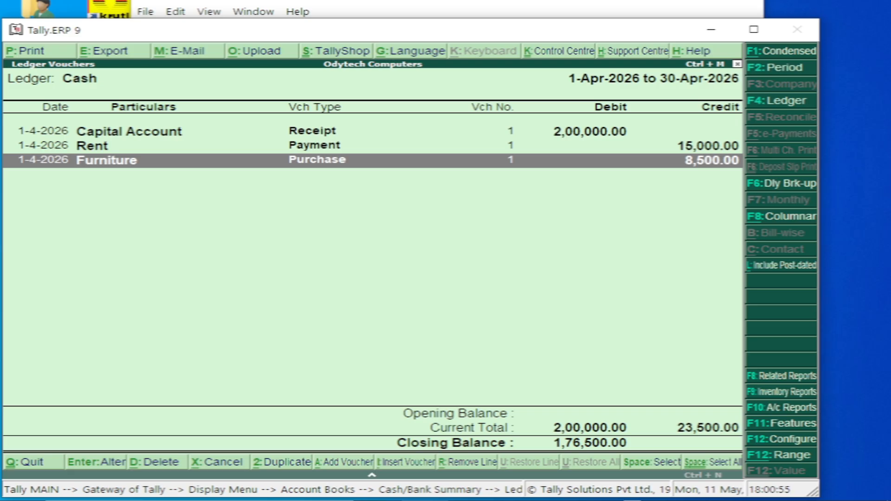
Step: Back out of the Cash ledger reports to the Gateway of Tally and open the Balance Sheet to review it
key(Escape)
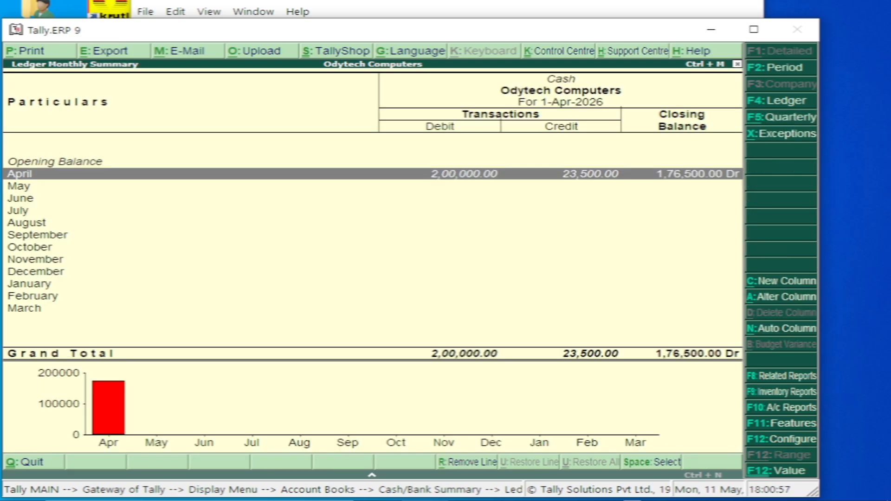
key(Escape)
key(Escape)
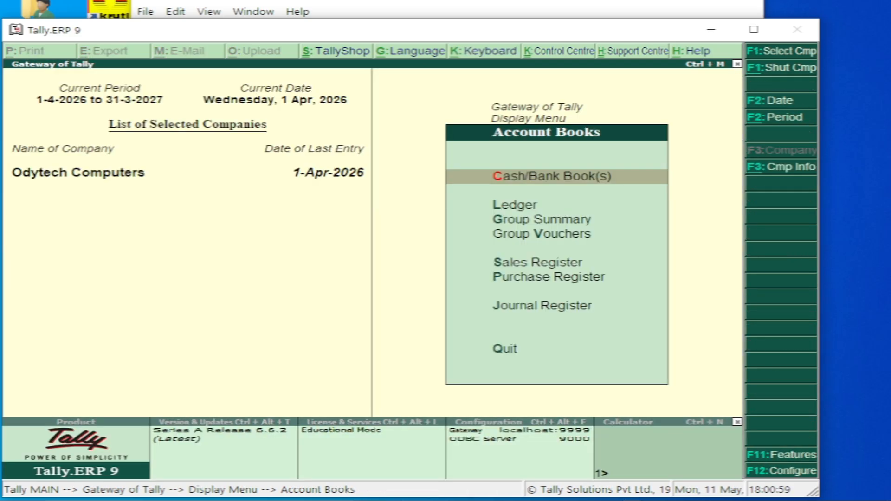
key(Escape)
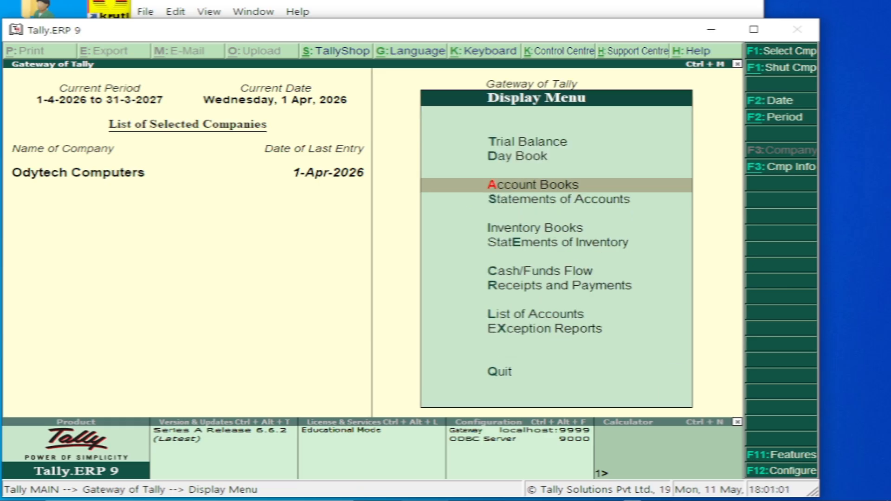
key(Escape)
key(Down)
key(Up)
key(Up)
key(Up)
key(Up)
key(Up)
key(Return)
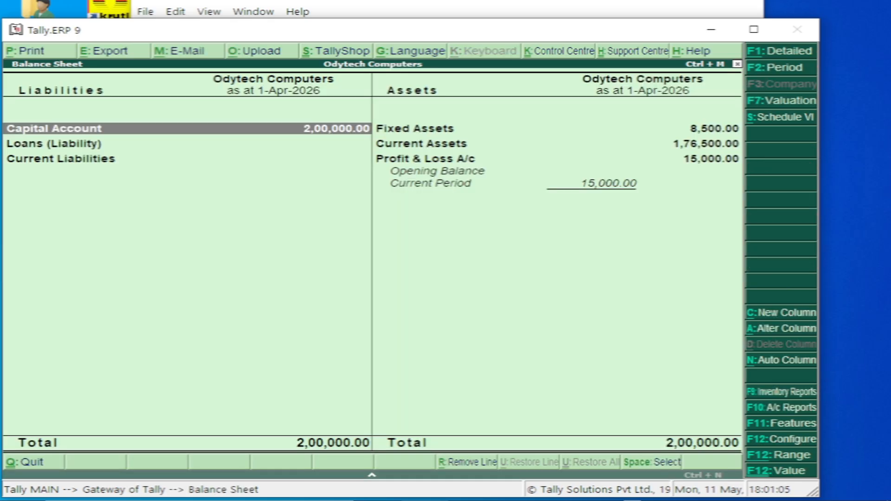